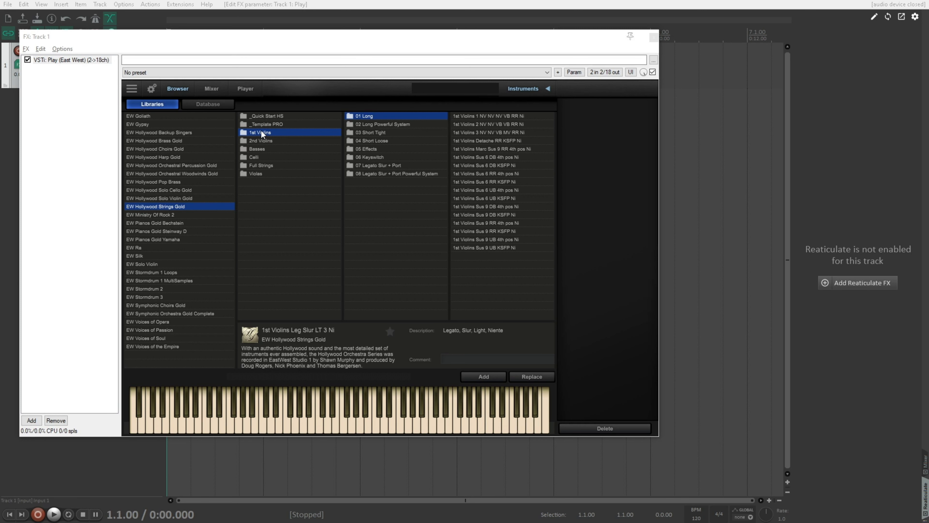
# Step: Load the 1st Violins Leg Slur LT 6 Ni patch from 07 Legato Slur + Port and Sus 6 DB KSFP Ni from 01 Long
pyautogui.click(385, 166)
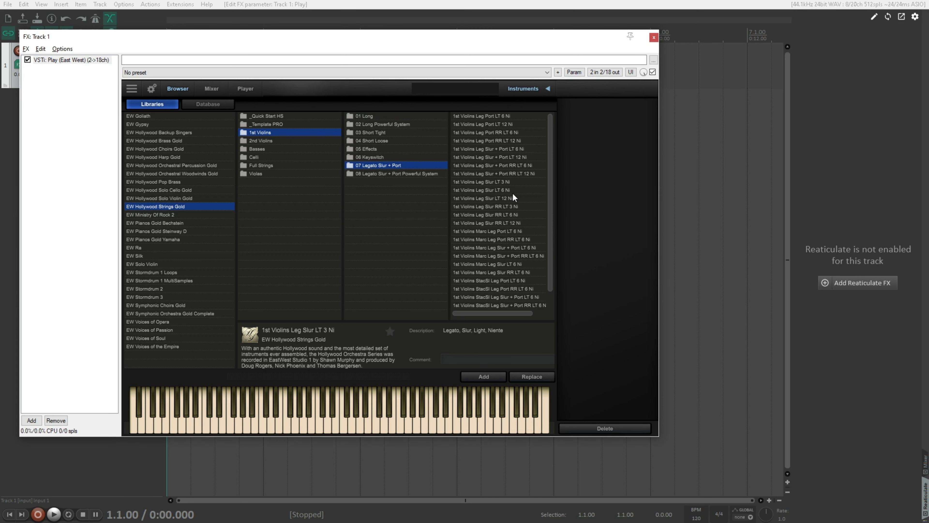
pyautogui.doubleClick(502, 190)
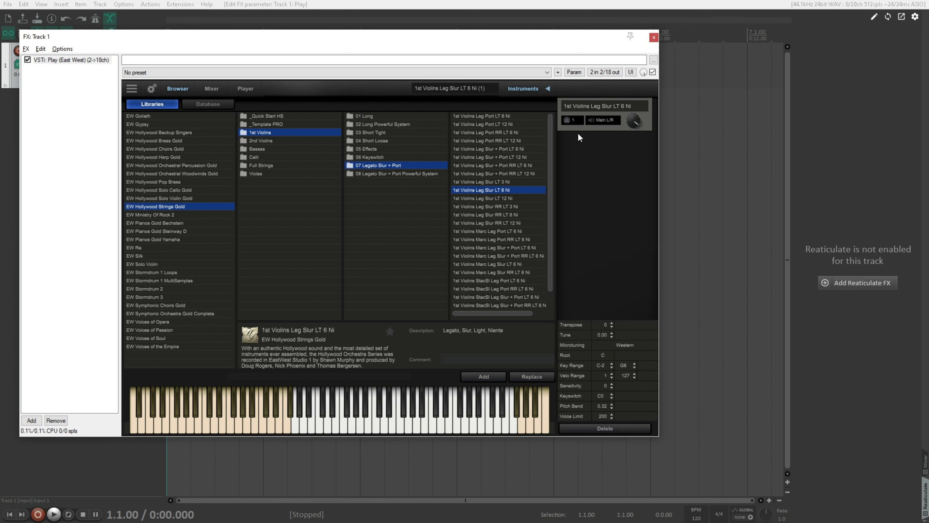
pyautogui.click(377, 117)
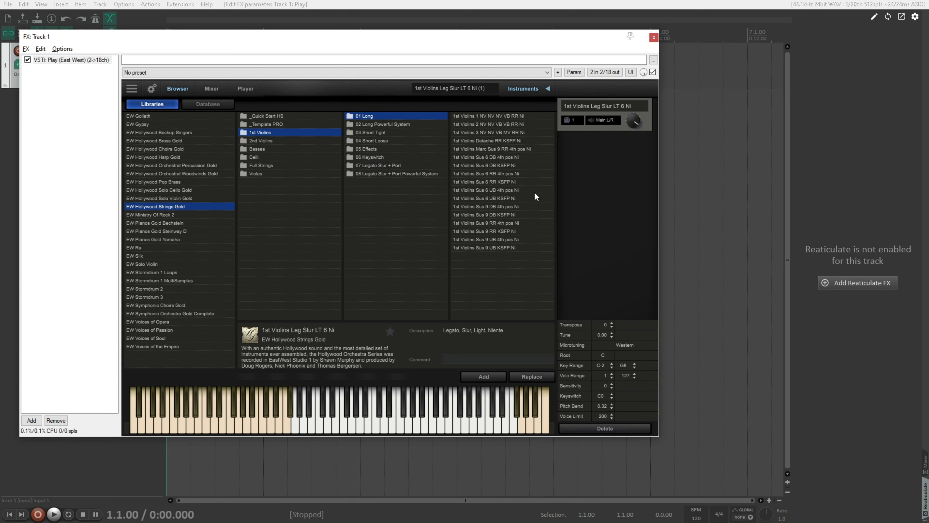
pyautogui.click(513, 165)
pyautogui.click(494, 376)
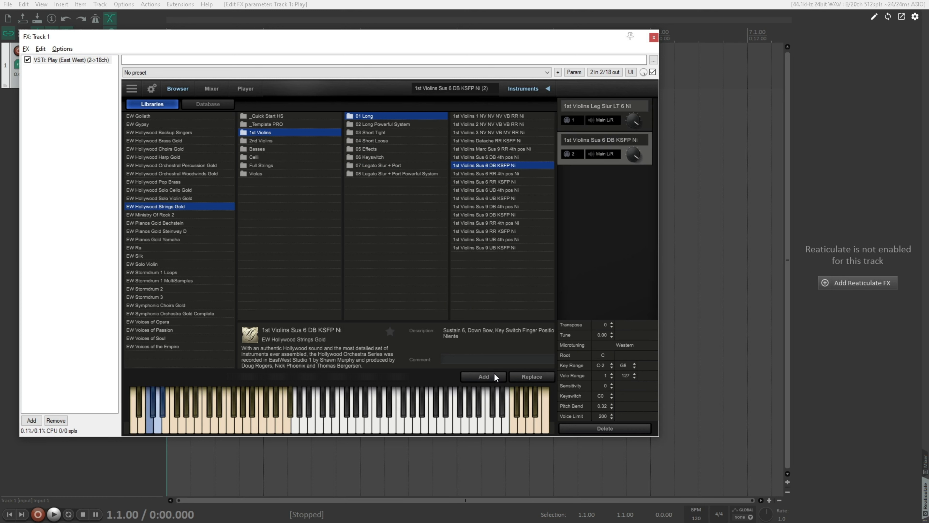
# Step: Add the 1st Violins Marc Shrt RRx4 and Stac RRx14 patches from the 03 Short Tight folder
pyautogui.click(381, 132)
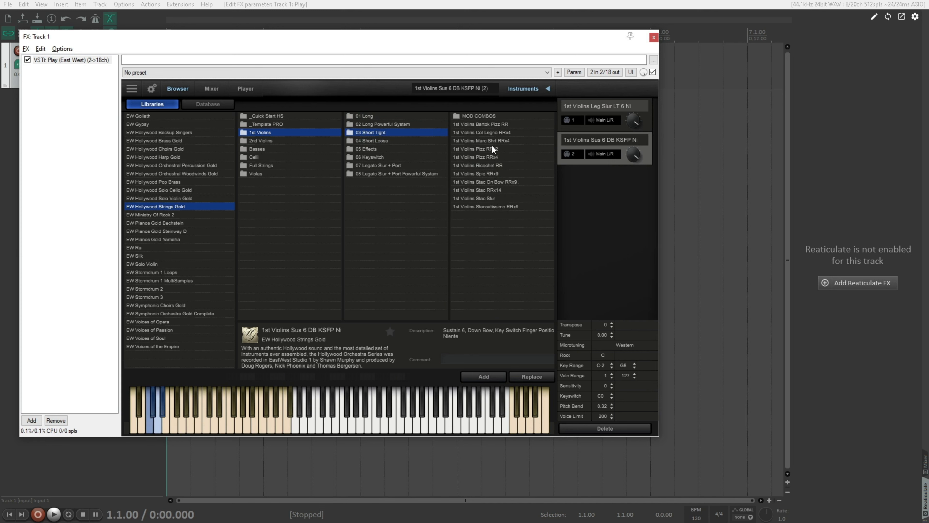
pyautogui.click(491, 141)
pyautogui.click(496, 378)
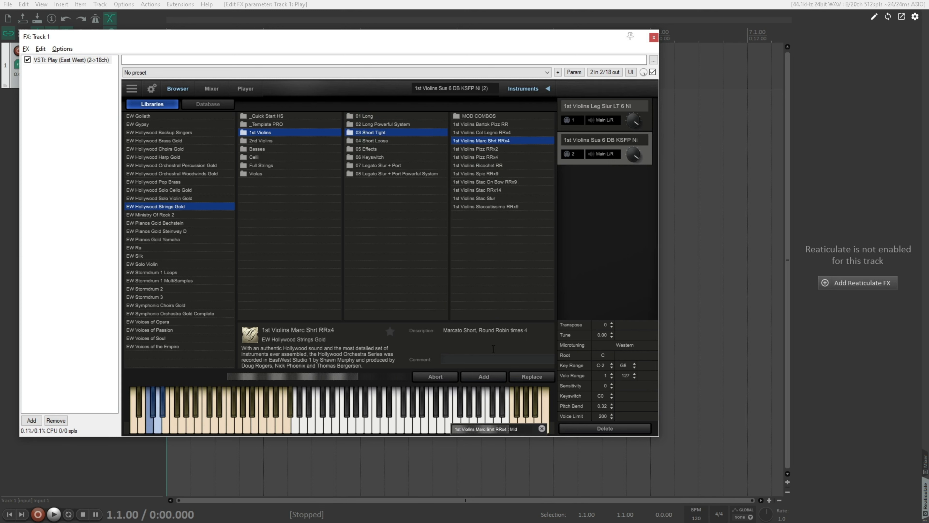
pyautogui.click(498, 188)
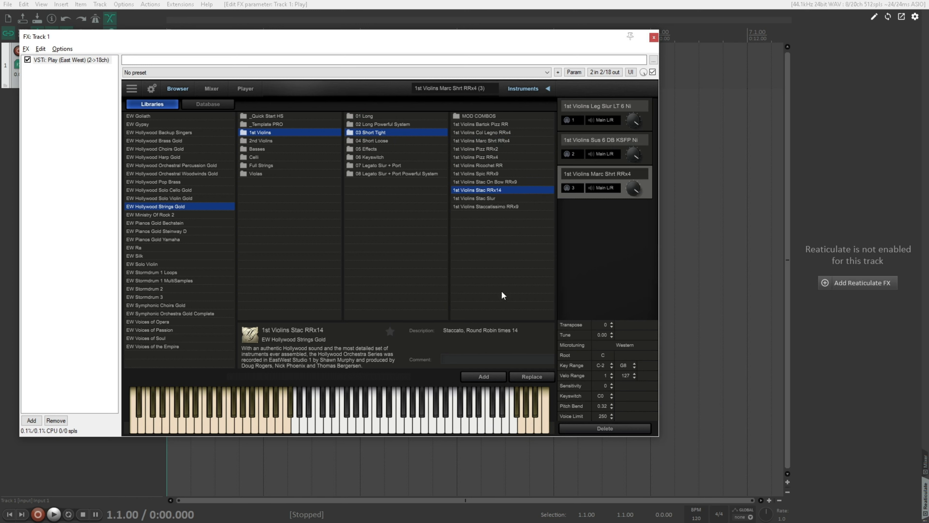
pyautogui.click(496, 376)
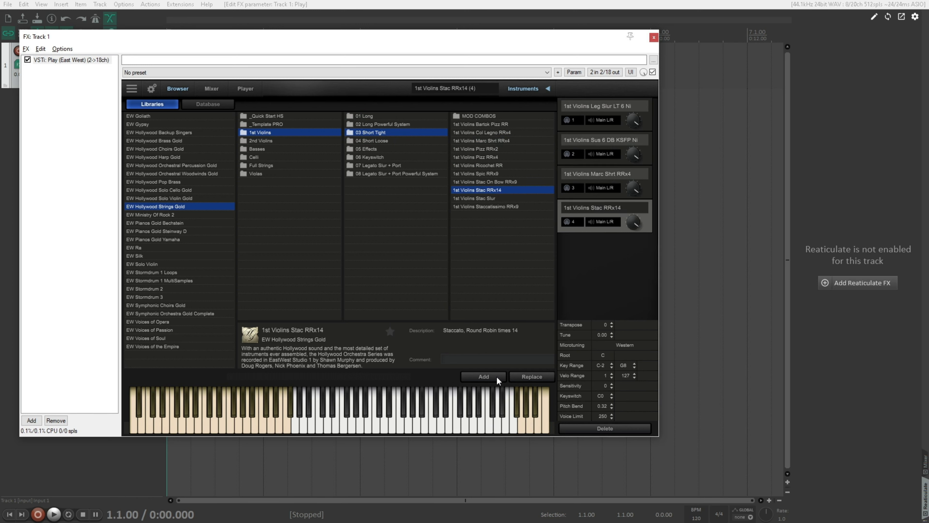
# Step: Add the Staccatissimo RRx9, Spic RRx9 and Pizz RRx2 patches for the 1st Violins
pyautogui.click(503, 207)
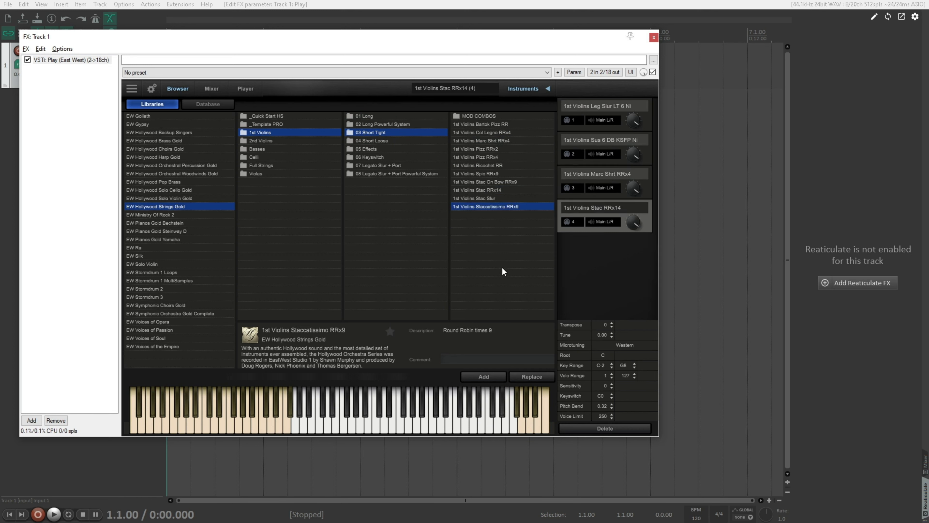
pyautogui.click(492, 375)
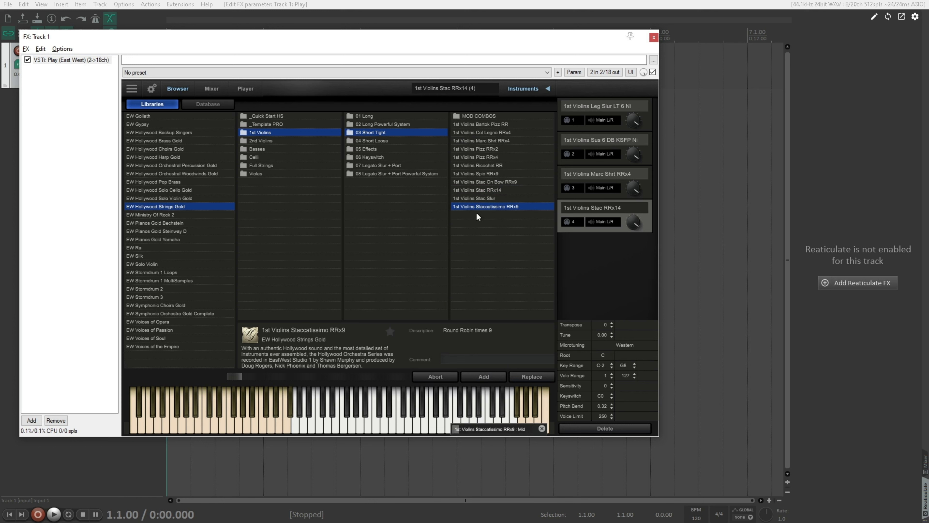
pyautogui.click(493, 174)
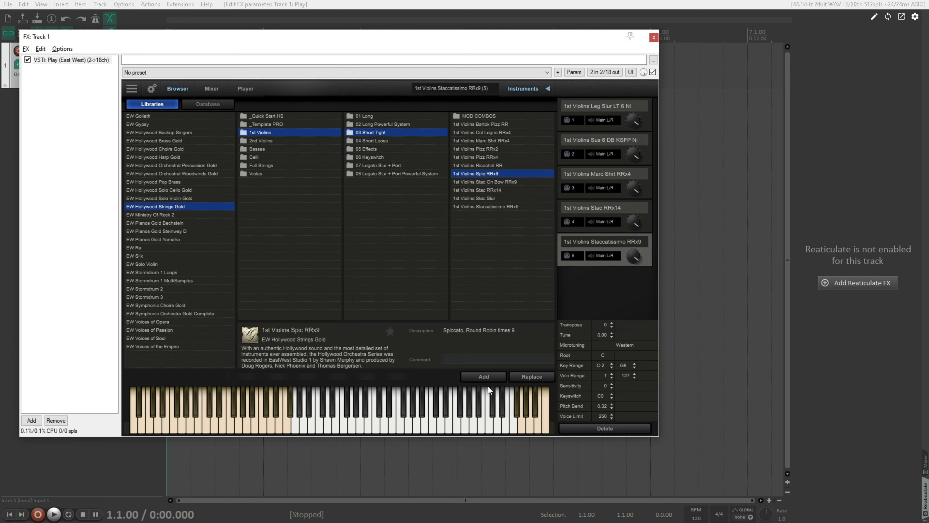
pyautogui.click(487, 375)
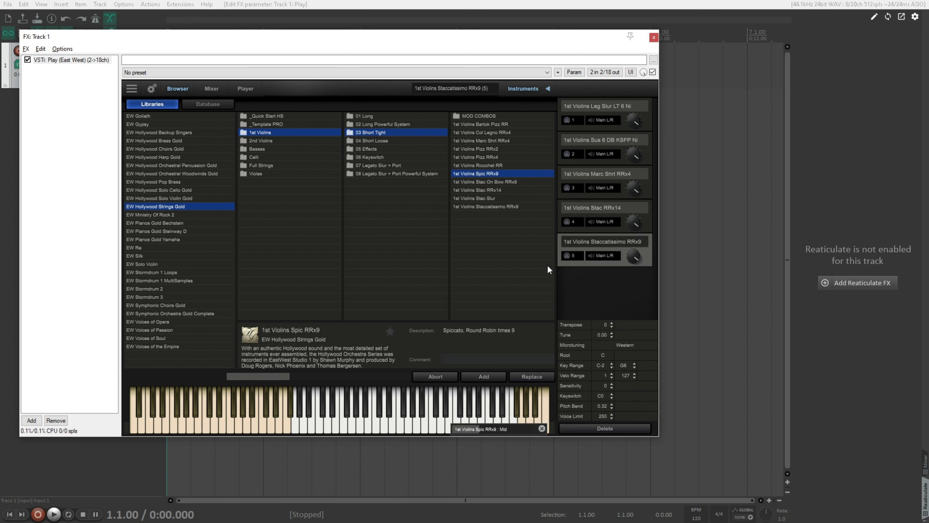
pyautogui.click(492, 149)
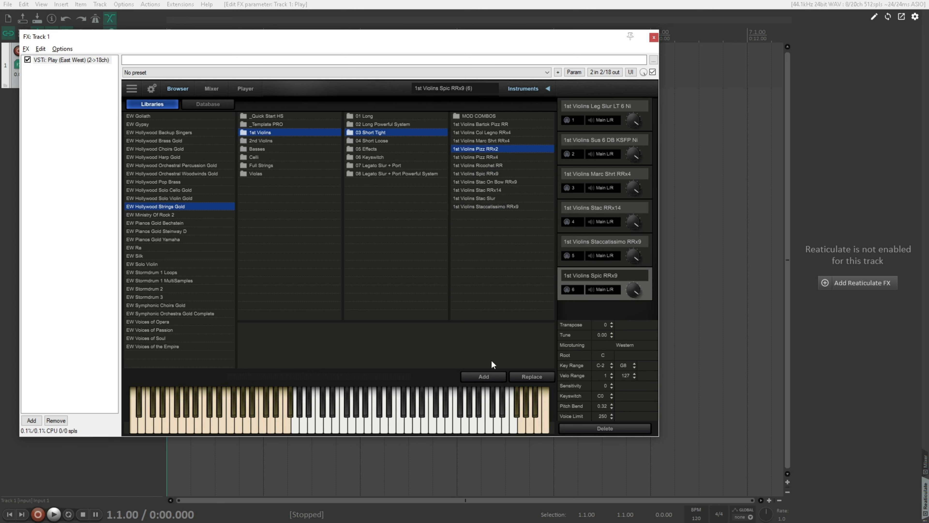
pyautogui.click(496, 373)
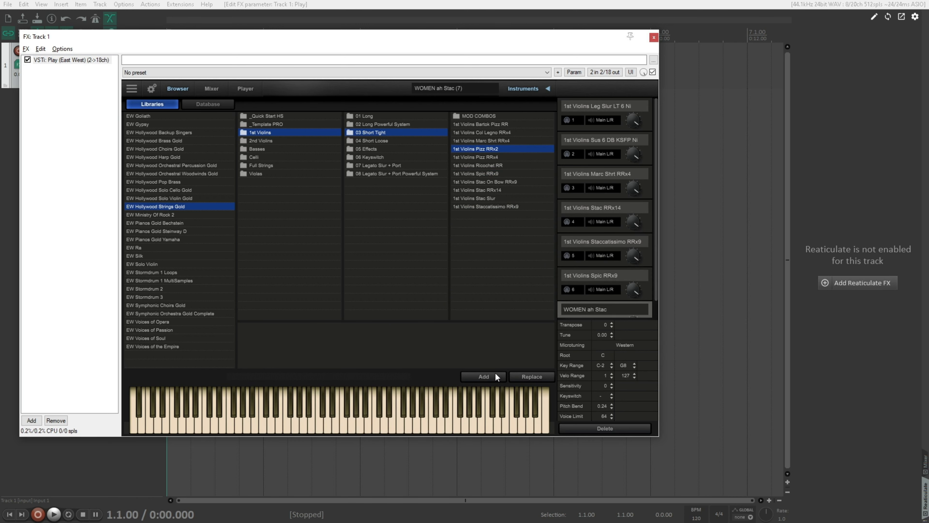
# Step: Add the 1st Violins Tremolo Ni and Trill HT WT Ni patches from the 05 Effects folder
pyautogui.click(390, 148)
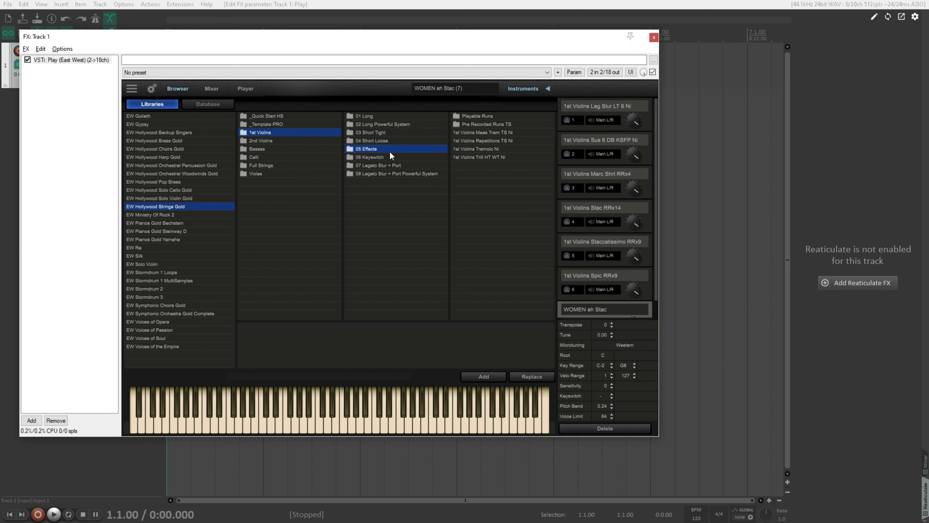
pyautogui.click(479, 150)
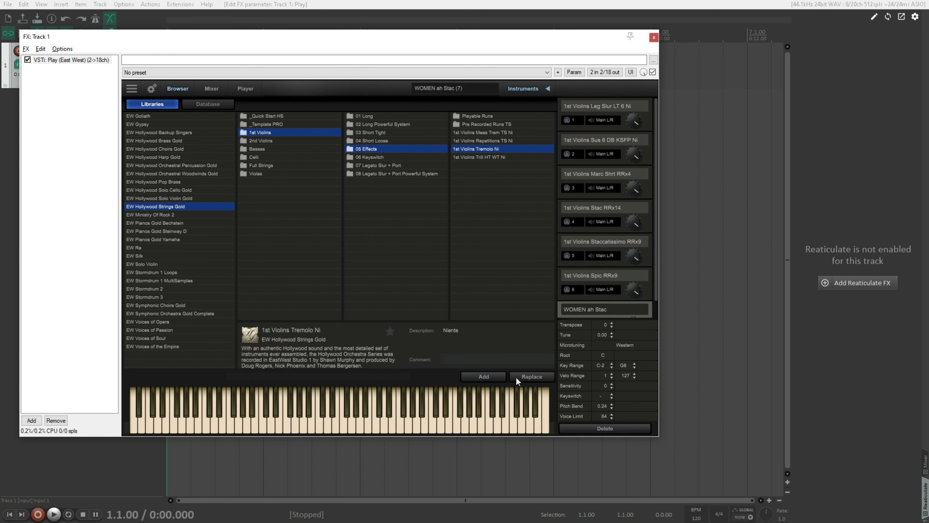
pyautogui.click(483, 375)
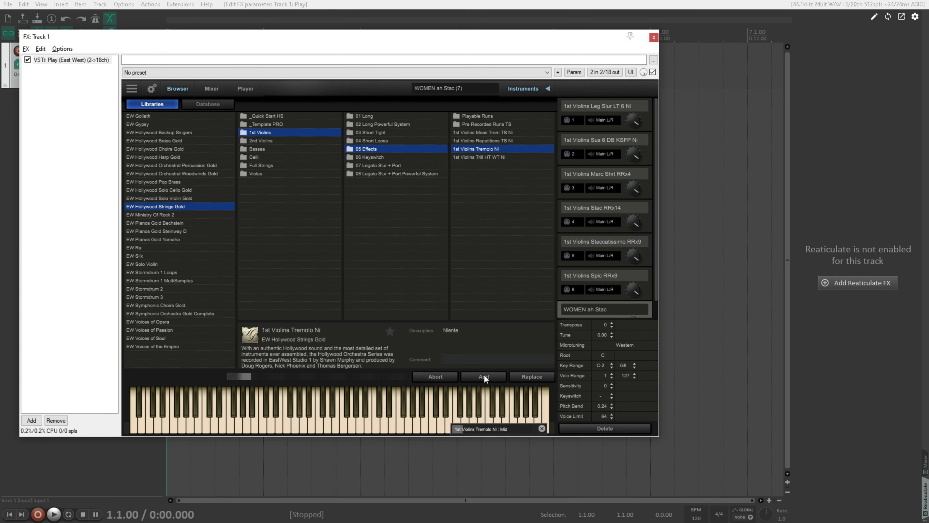
pyautogui.click(493, 157)
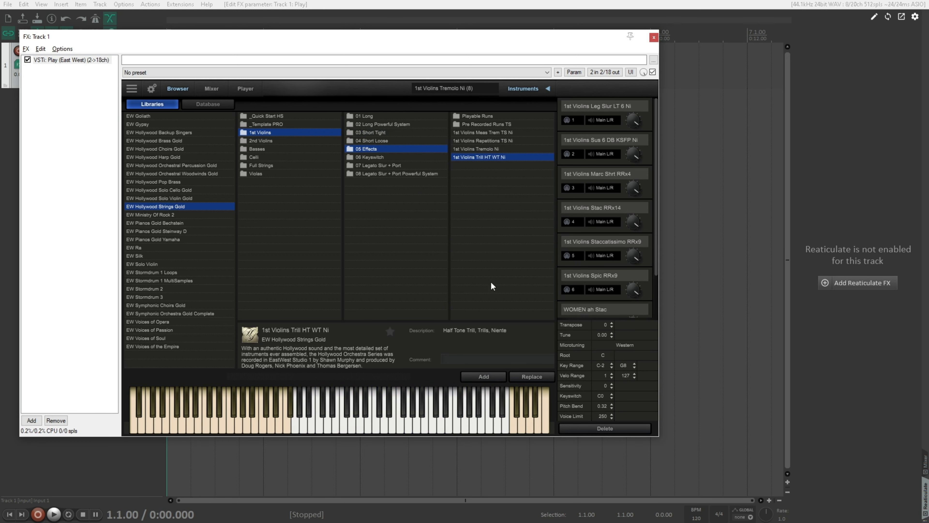
pyautogui.click(490, 372)
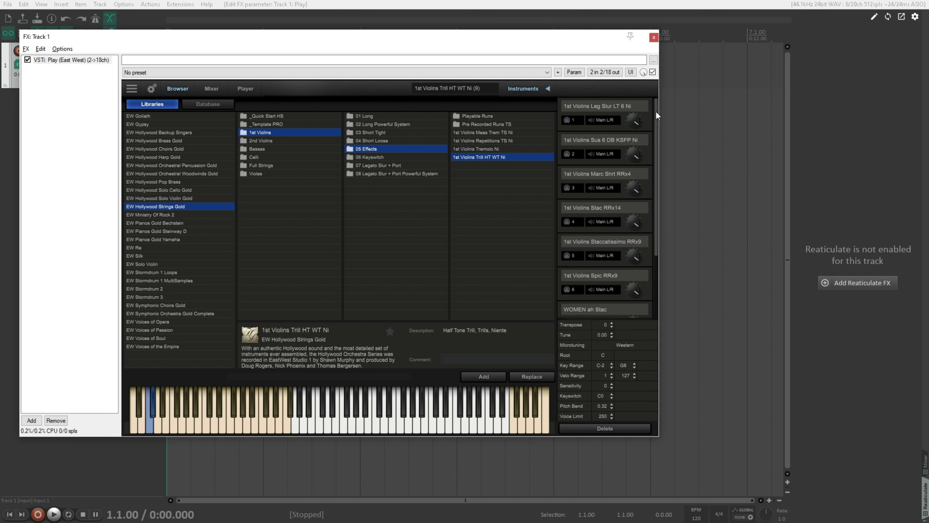
# Step: Check the MIDI channels assigned to the first three loaded instruments, from Leg Slur to Marc Shrt
pyautogui.moveTo(655, 111)
pyautogui.mouseDown()
pyautogui.moveTo(664, 247)
pyautogui.moveTo(651, 111)
pyautogui.mouseUp()
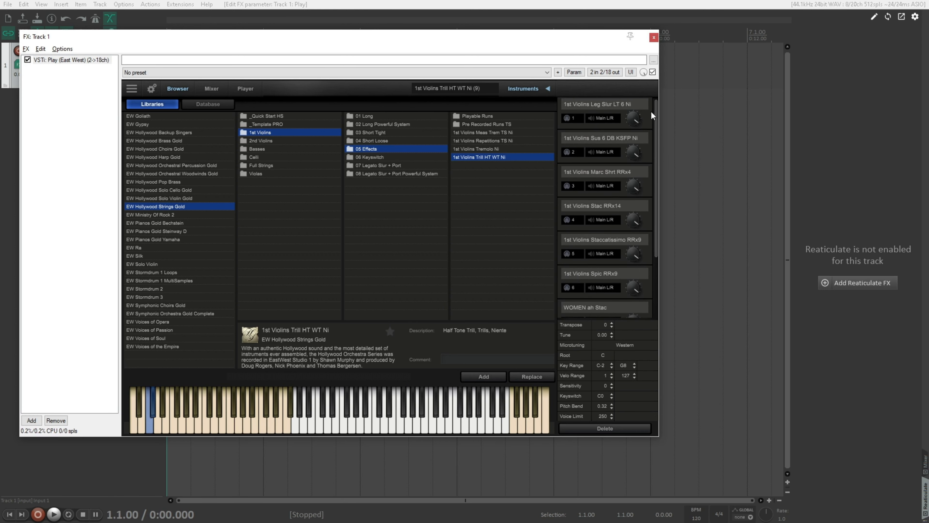
pyautogui.click(565, 126)
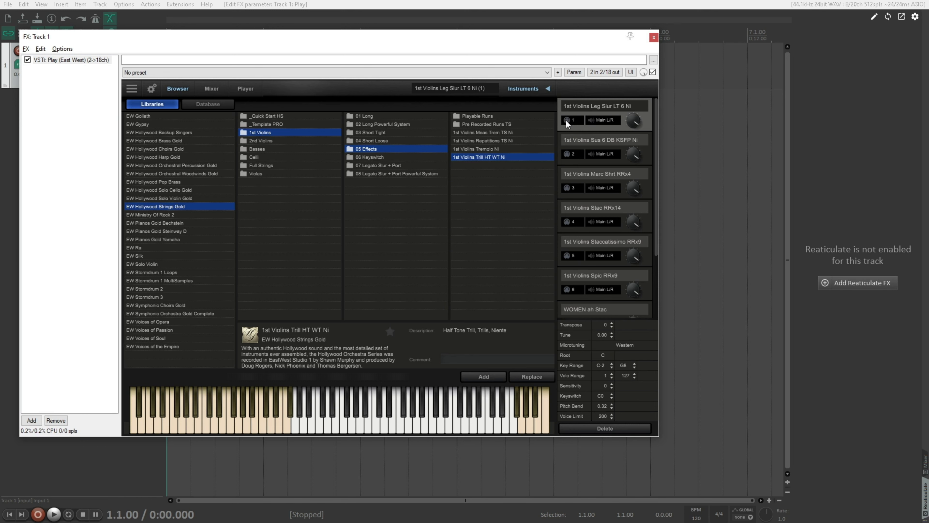
pyautogui.click(573, 120)
pyautogui.click(572, 120)
pyautogui.click(582, 164)
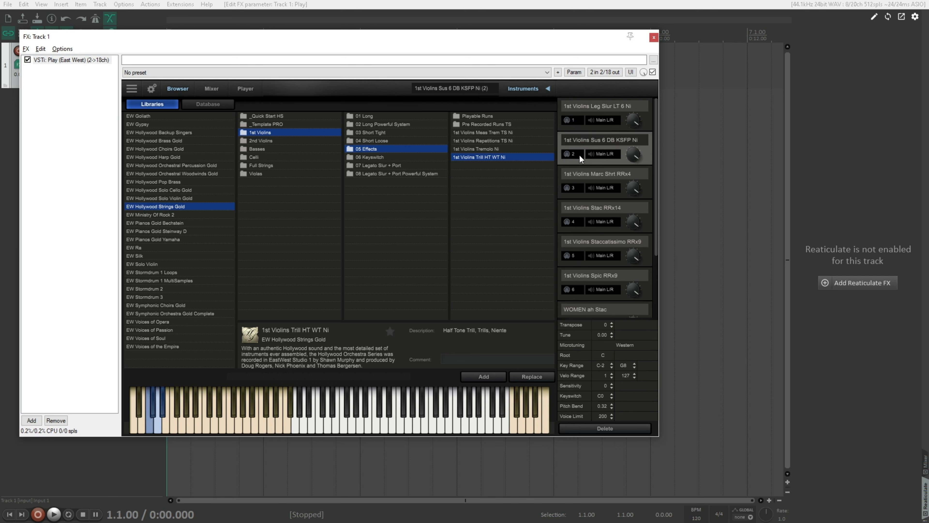
pyautogui.click(572, 195)
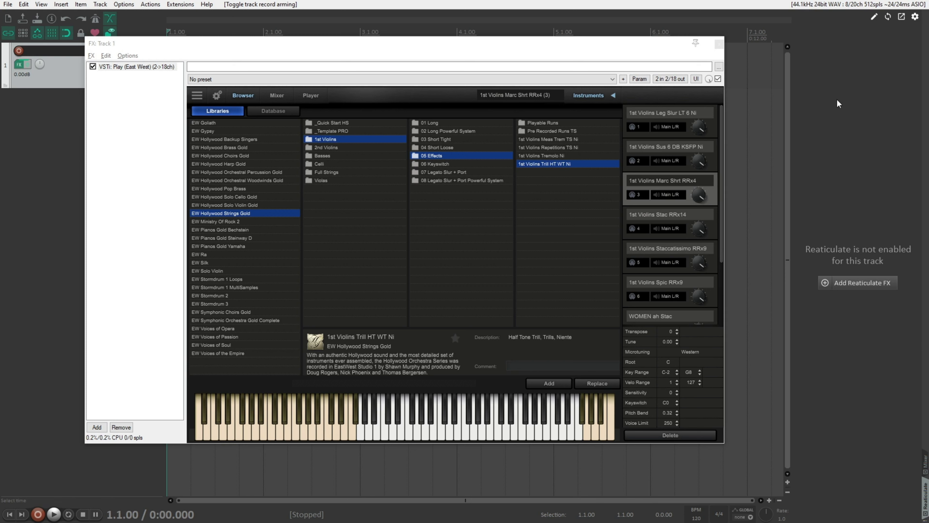
# Step: Filter the action list for "reaticulate" and locate the Reaticulate_Main.lua script, leaving the list without running it
pyautogui.click(157, 10)
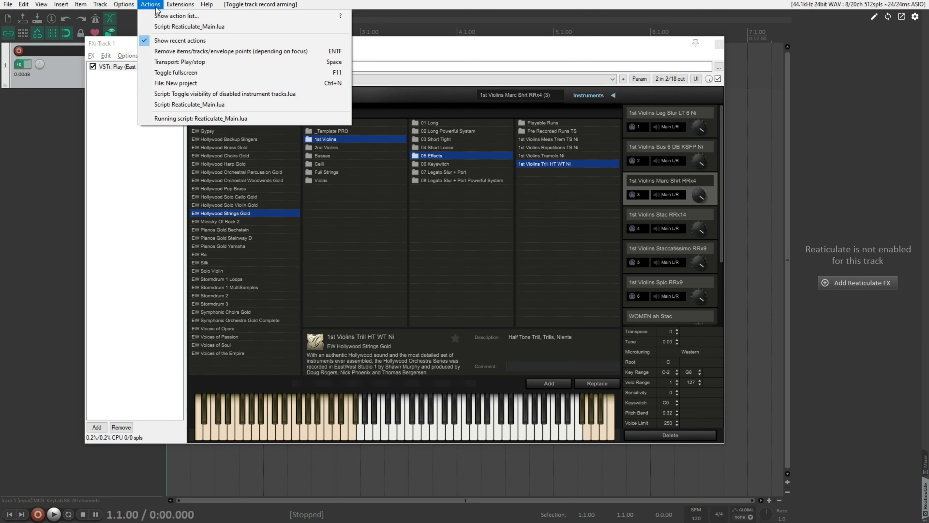
pyautogui.click(165, 16)
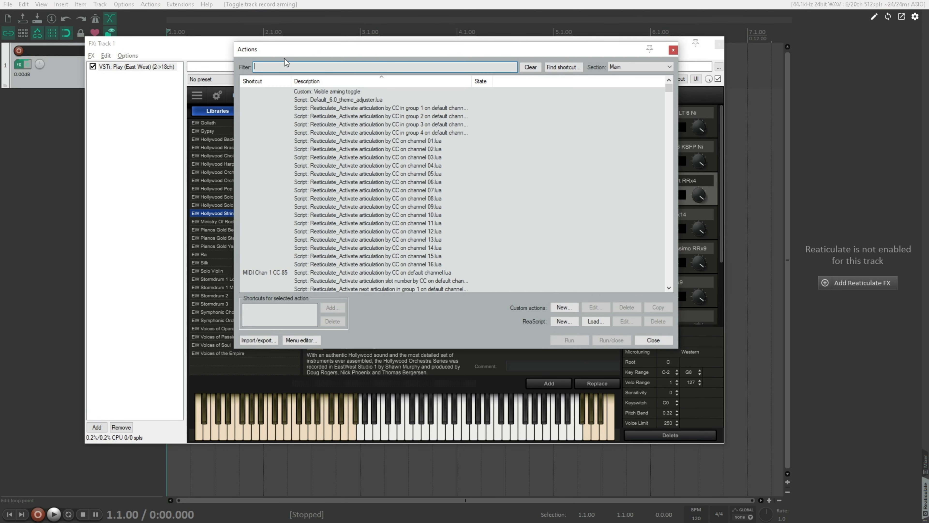
pyautogui.write('reaticulate')
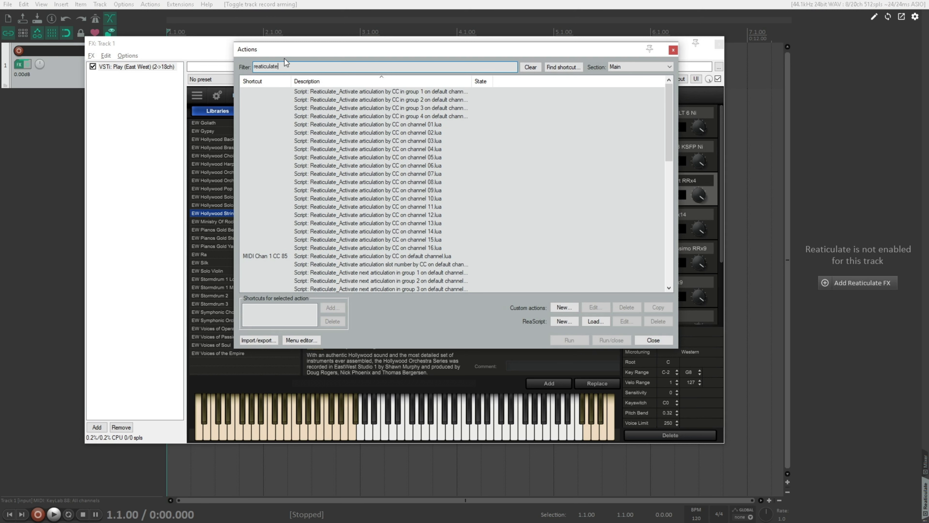
pyautogui.scroll(-6, 373, 137)
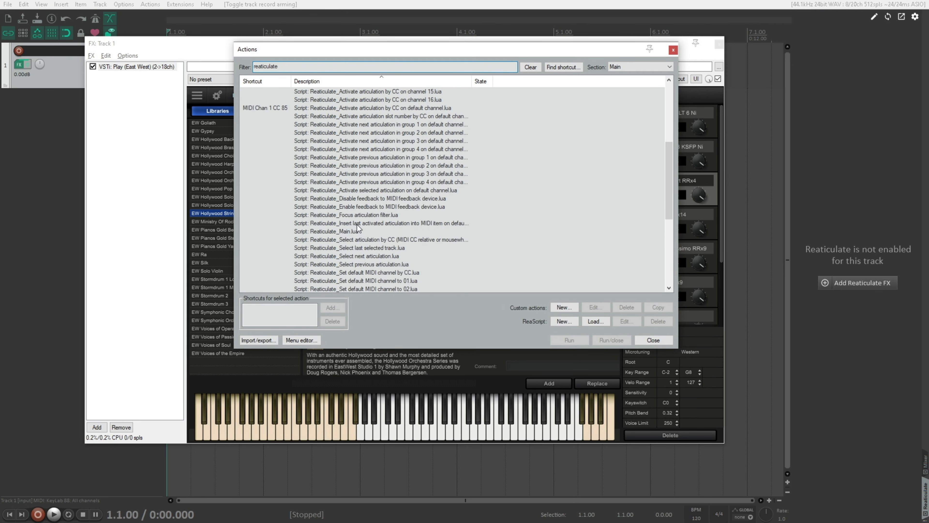
pyautogui.click(343, 234)
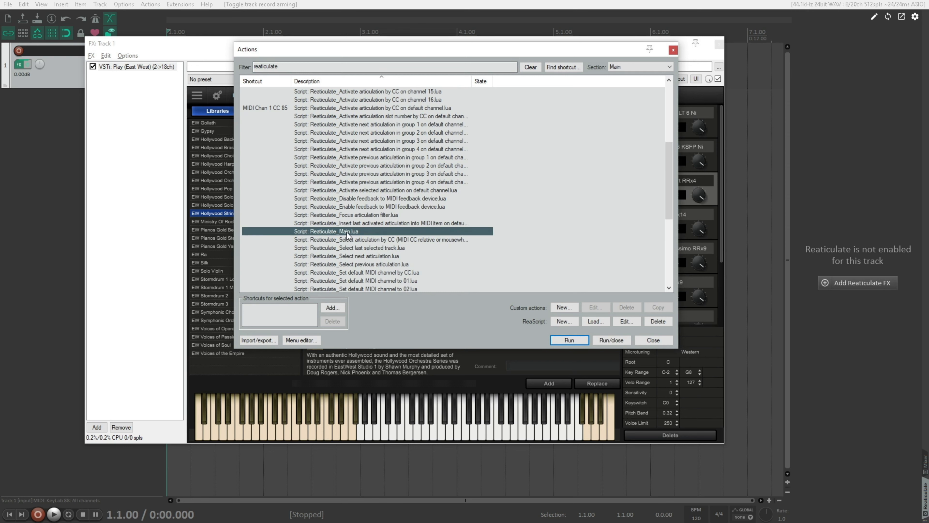
pyautogui.click(673, 50)
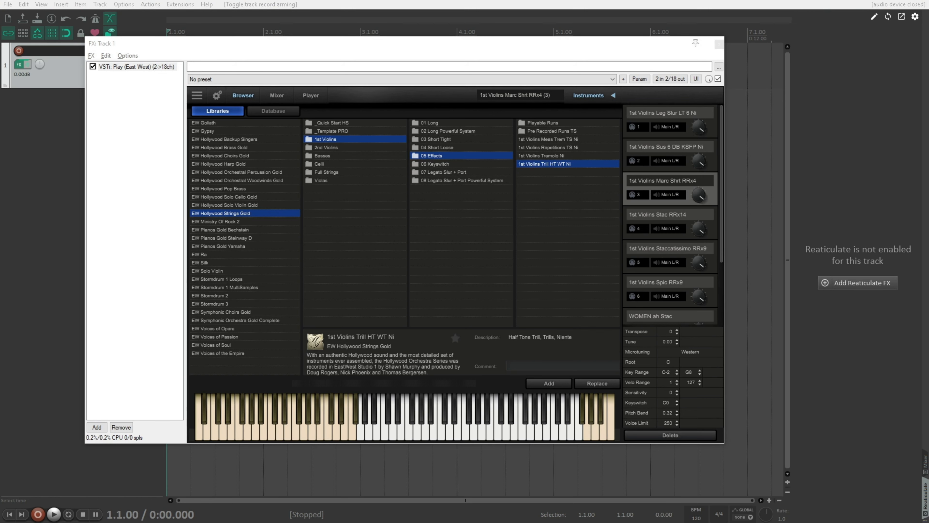
# Step: Bring up the bank file editing options and start a bank definition in Notepad with //! g="East West/Hollywoodstrings" below the comments
pyautogui.click(871, 20)
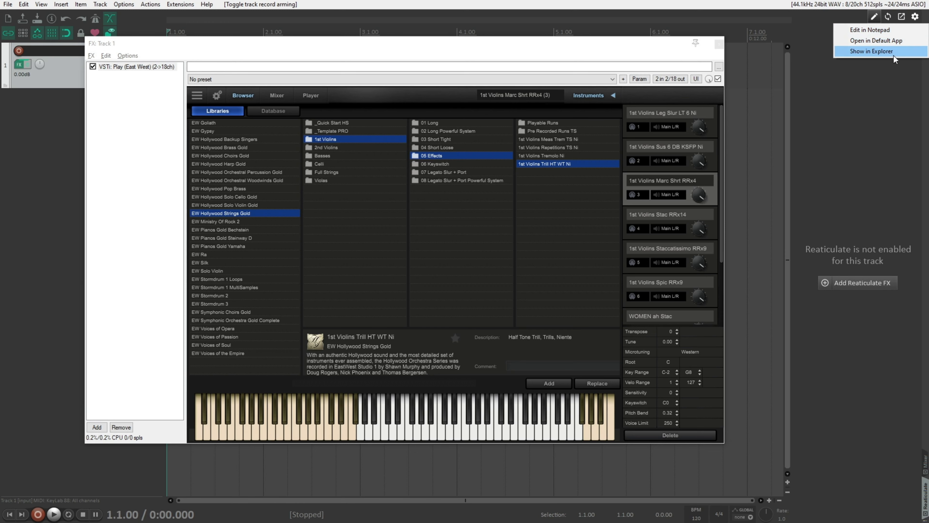
pyautogui.click(884, 77)
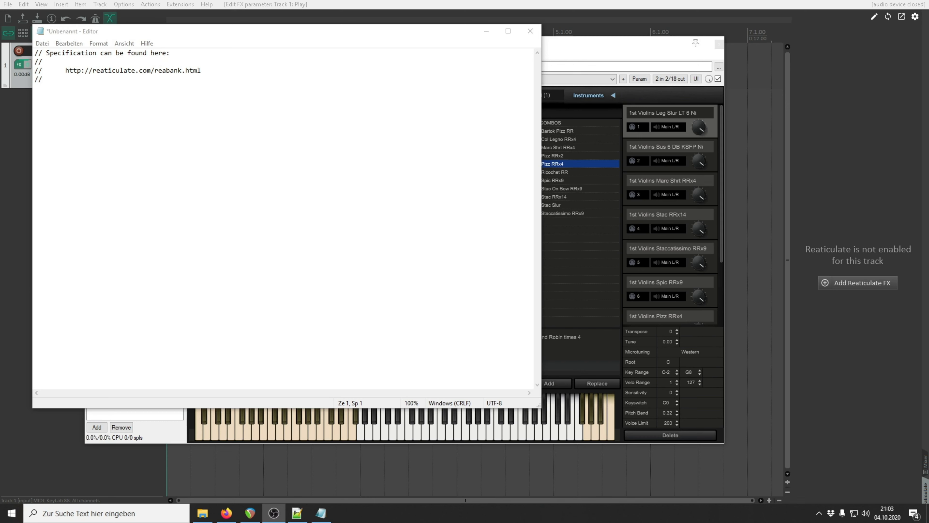
pyautogui.click(112, 152)
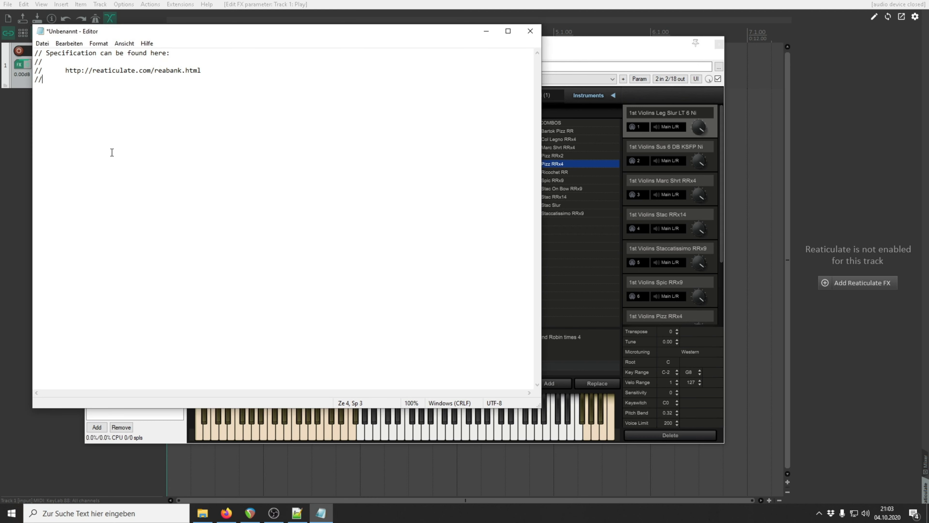
pyautogui.press('Return')
pyautogui.press('Return')
pyautogui.write('//! g="East West/Hollywoodstrings')
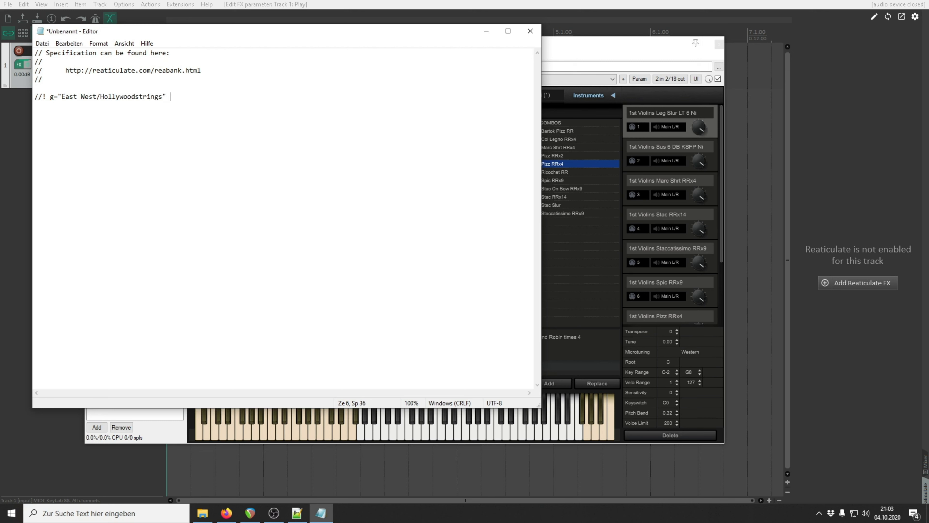
pyautogui.write('" n="1st Violine"')
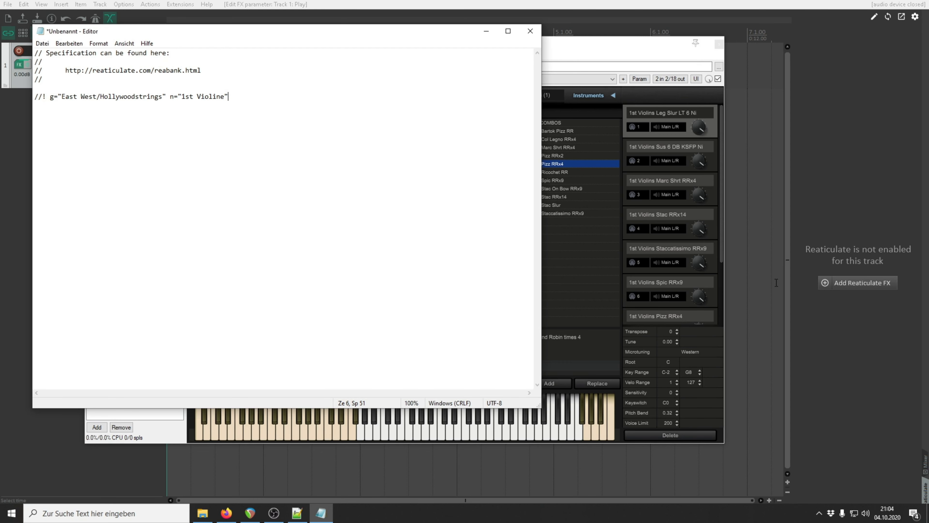
# Step: Add the Reaticulate FX to track 1 and open its track bank settings
pyautogui.click(866, 284)
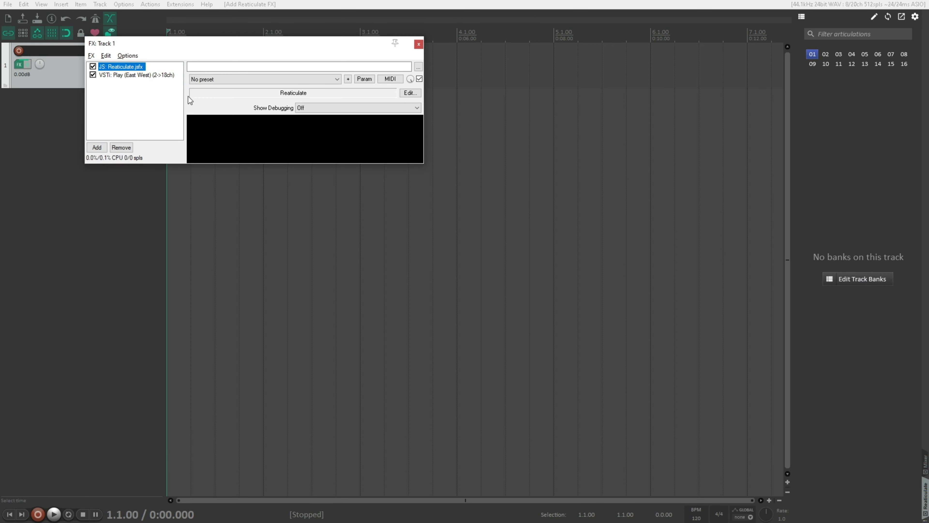
pyautogui.click(879, 282)
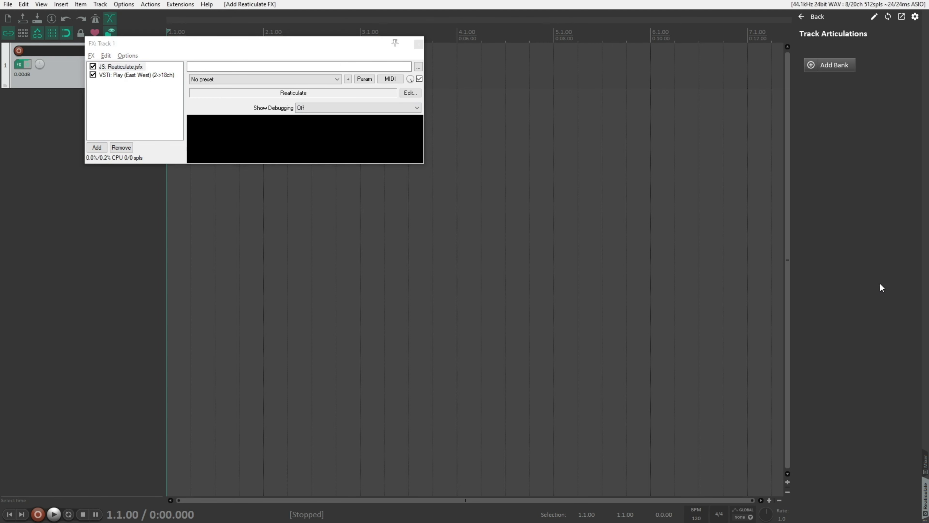
# Step: Add a bank to track 1 and try to assign the user bank East West / Hollywood Strings / 1st Violine
pyautogui.click(845, 63)
pyautogui.click(846, 58)
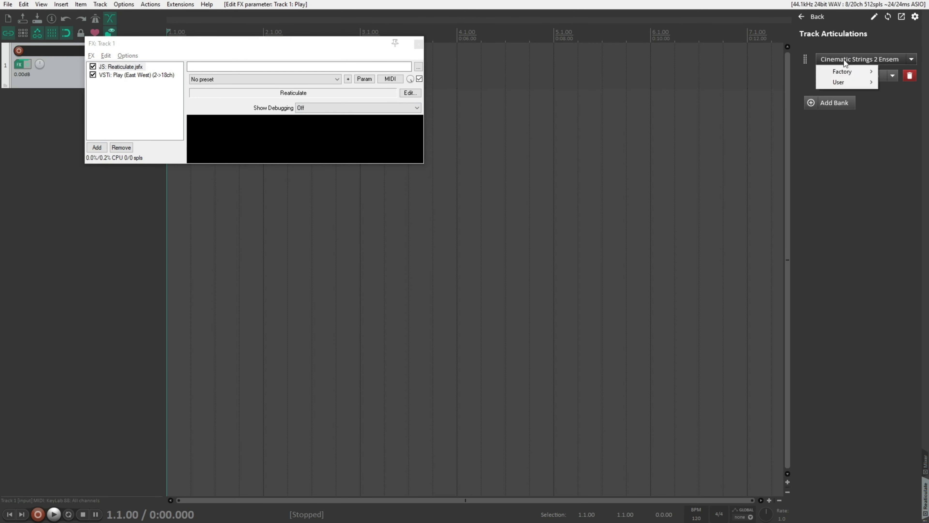
pyautogui.moveTo(846, 81)
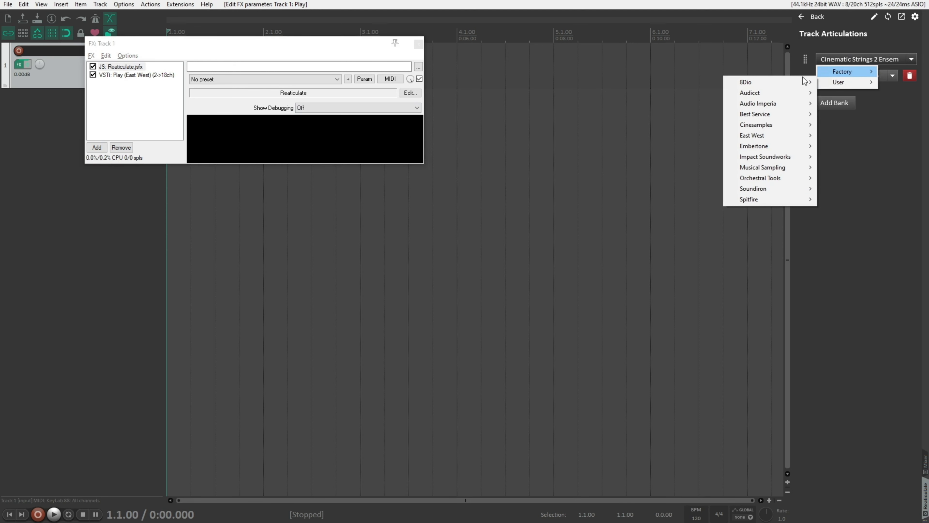
pyautogui.moveTo(757, 141)
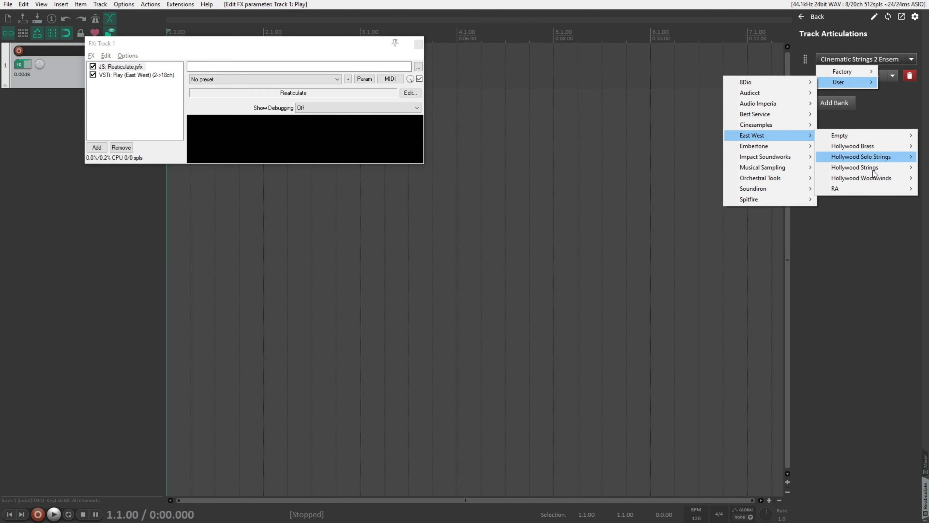
pyautogui.moveTo(875, 169)
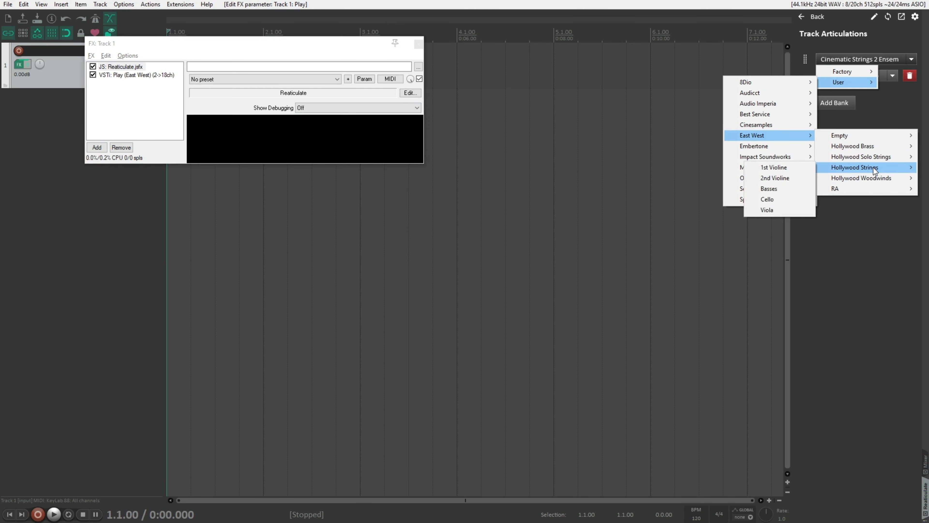
pyautogui.click(785, 167)
# Step: Compare the group and name attributes in the Notepad bank line with the Hollywood Strings entries among the user banks in REAPER
pyautogui.hotkey('alt', 'Tab')
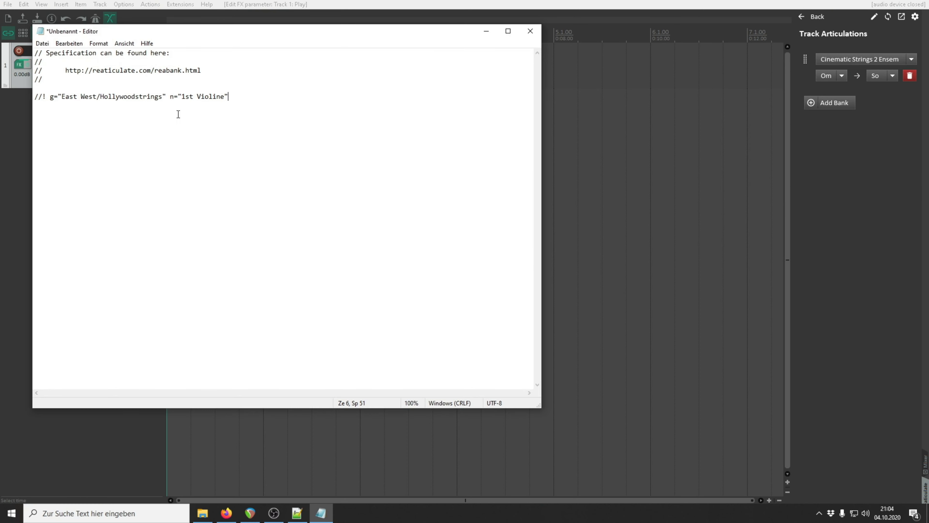
pyautogui.moveTo(58, 97); pyautogui.dragTo(160, 104)
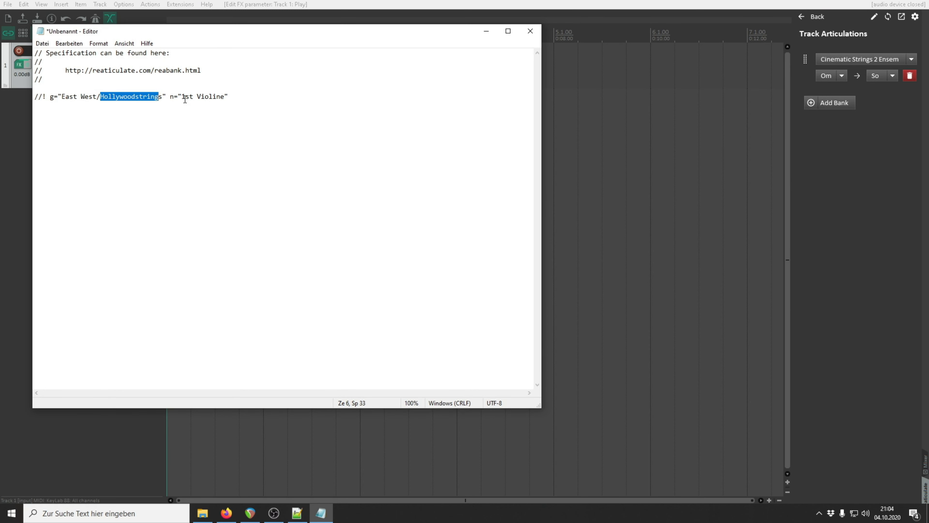
pyautogui.moveTo(183, 99); pyautogui.dragTo(195, 99)
pyautogui.click(845, 61)
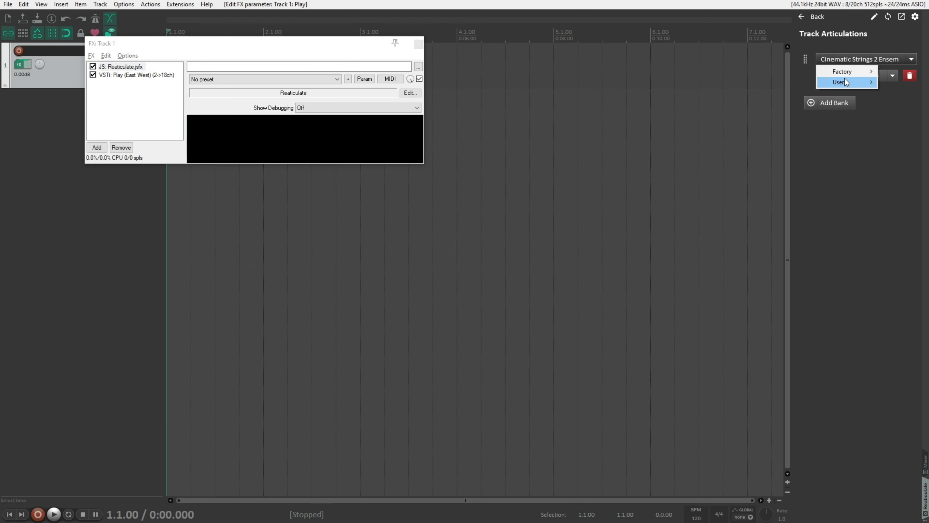
pyautogui.moveTo(839, 82)
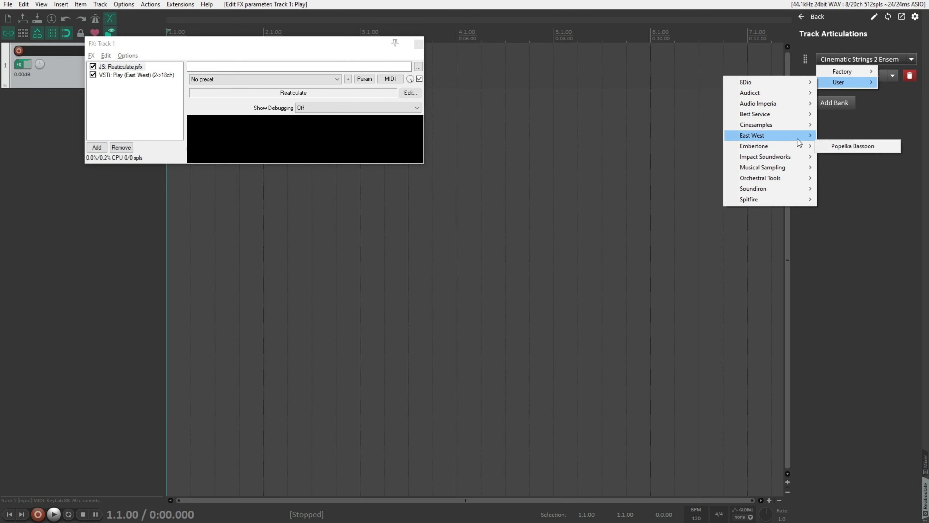
pyautogui.moveTo(805, 135)
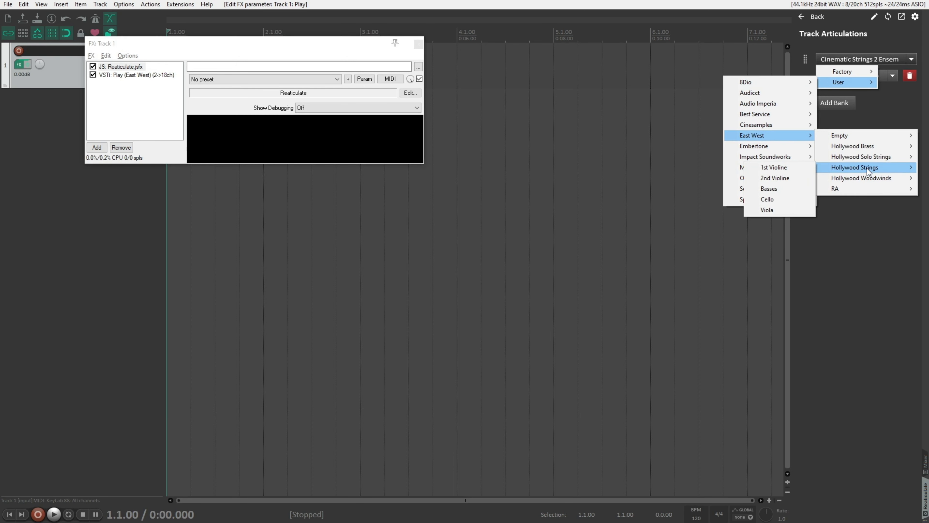
# Step: Correct the group attribute in the Notepad bank line to "East West/Hollywood Strings"
pyautogui.hotkey('alt', 'Tab')
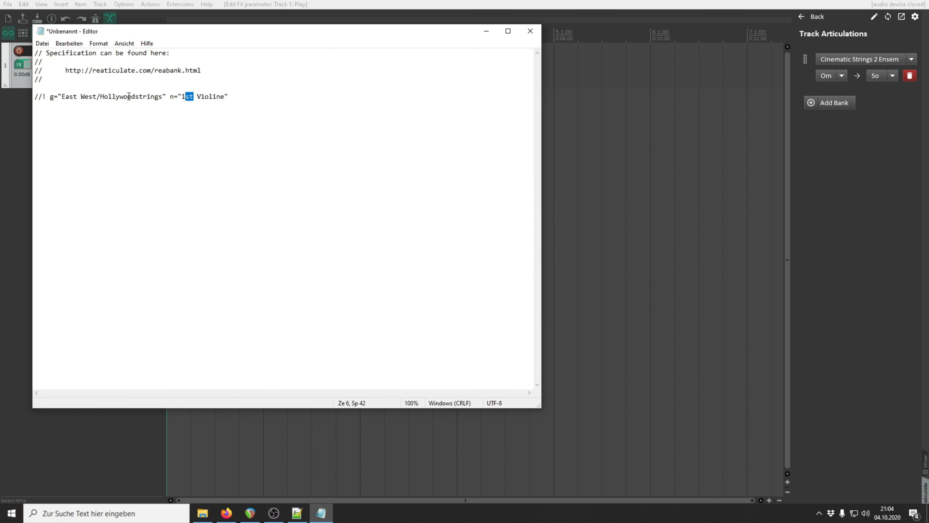
pyautogui.click(139, 96)
pyautogui.press('BackSpace')
pyautogui.write('S')
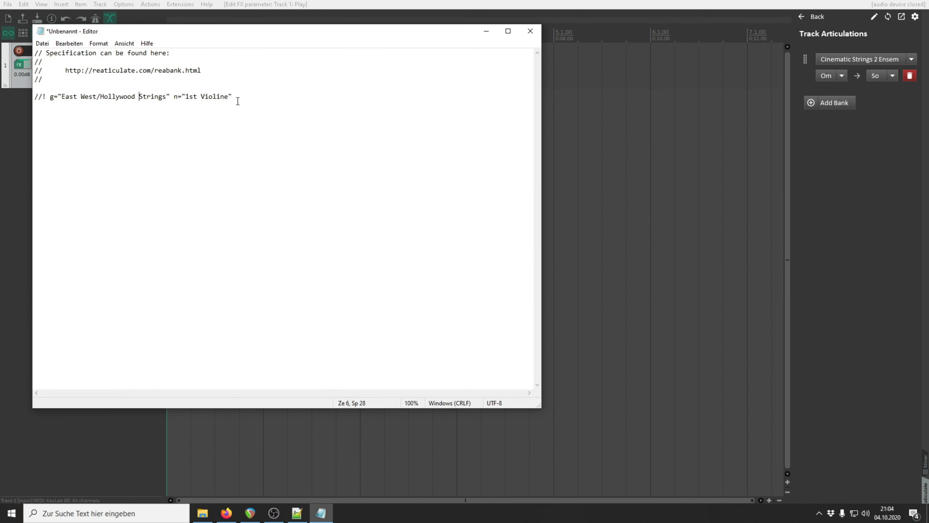
# Step: Add the line "Bank 1 1 EWHS 1st Violine" below the group definition
pyautogui.click(251, 94)
pyautogui.press('Return')
pyautogui.write('Bank 1 1')
pyautogui.press('BackSpace')
pyautogui.moveTo(50, 105); pyautogui.dragTo(70, 107)
pyautogui.click(88, 107)
pyautogui.write('EWHS 1st Violine')
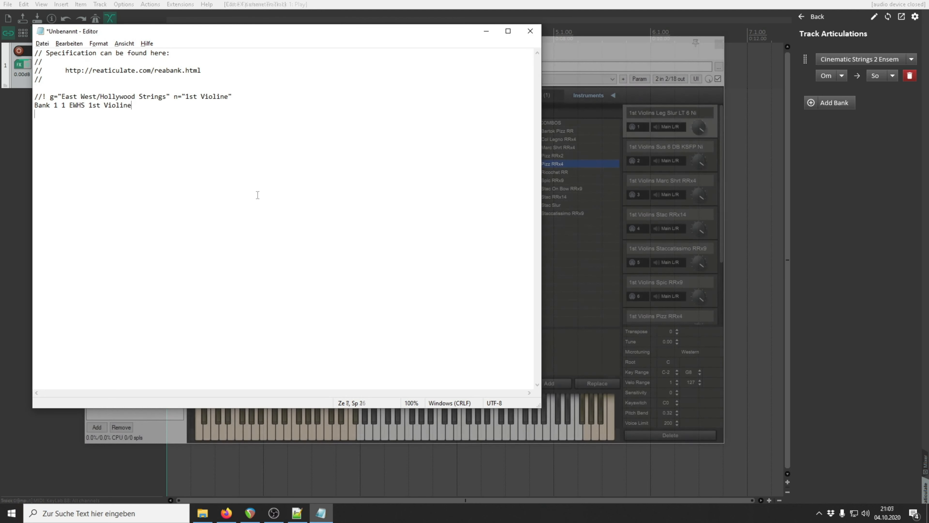
# Step: Add the legato articulation with the lines "//! c=legato i=legato o=@1" and "2 Legato"
pyautogui.press('Return')
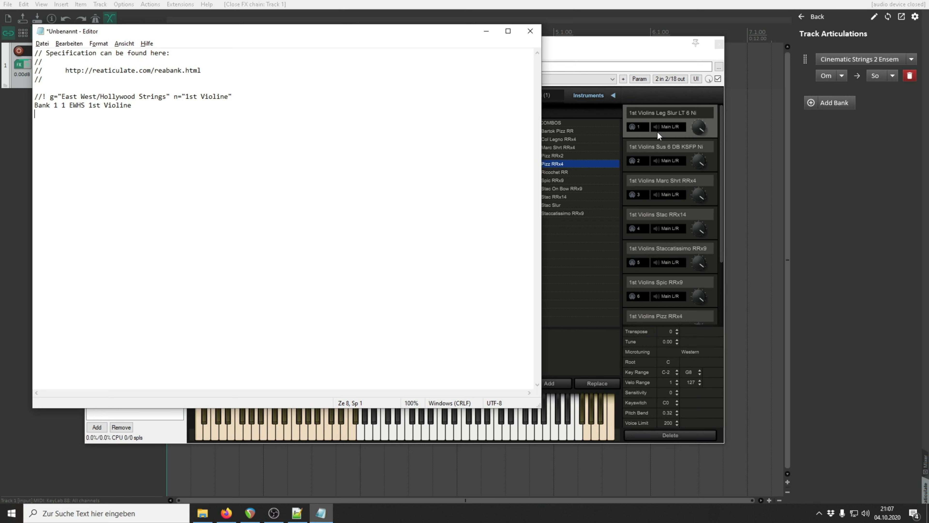
pyautogui.write('//! c=')
pyautogui.write('legato i=legato')
pyautogui.write('o=@')
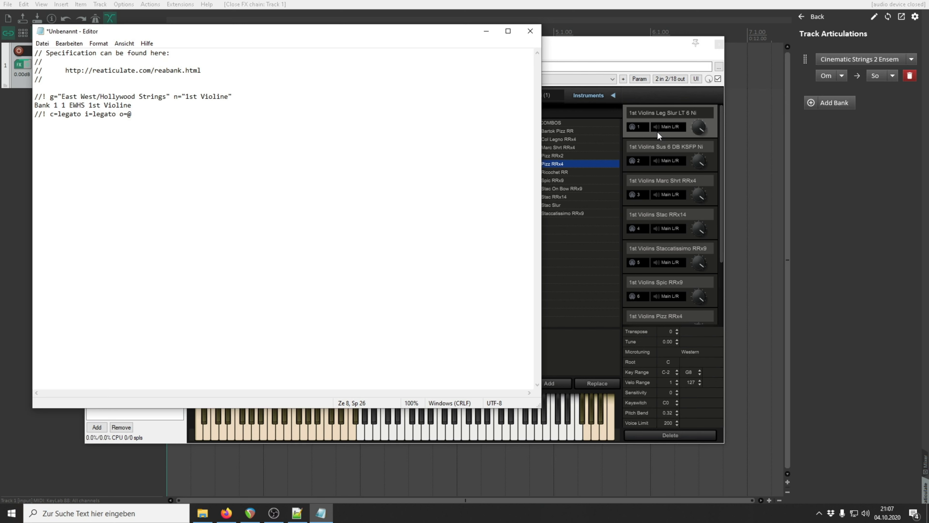
pyautogui.write('1')
pyautogui.press('Return')
pyautogui.write('2')
pyautogui.write('Legato')
# Step: Add the sustain articulation with the lines "//! c=long i=note-whole o=@2" and "3 Sustain"
pyautogui.press('Return')
pyautogui.write('//! c=long i=note')
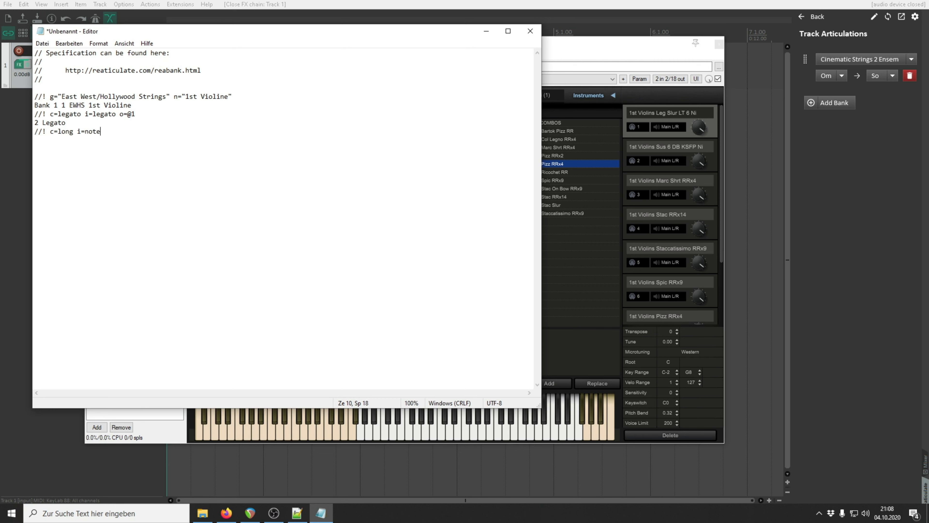
pyautogui.write('-whole o=@2')
pyautogui.press('Return')
pyautogui.write('3 Sustain')
# Step: Add the marcato articulation with the lines "//! c=short-dark i=marcato o=@3" and "4 Marcato"
pyautogui.press('Return')
pyautogui.write('//! c=Marcar')
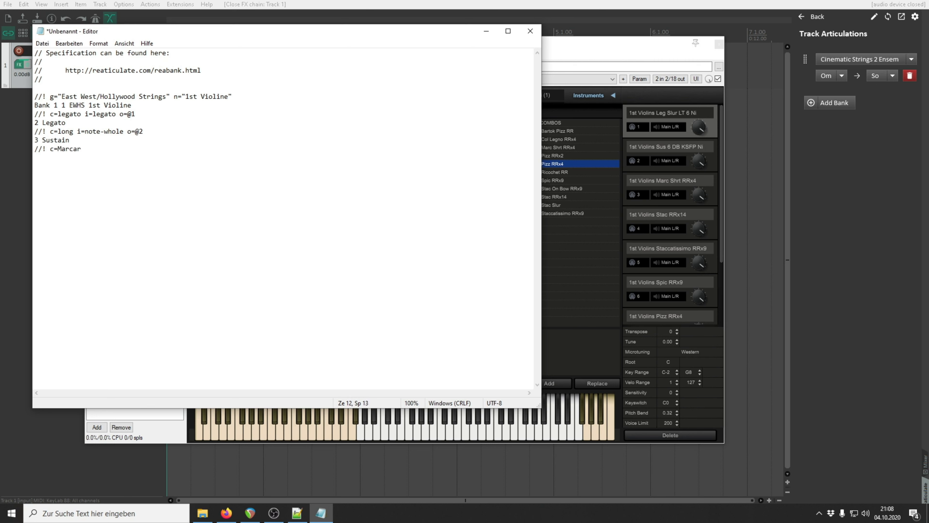
pyautogui.press('BackSpace')
pyautogui.press('BackSpace')
pyautogui.press('BackSpace')
pyautogui.press('BackSpace')
pyautogui.press('BackSpace')
pyautogui.press('BackSpace')
pyautogui.write('short-dark i=marcato o=@3')
pyautogui.press('Return')
pyautogui.write('4 Marcato')
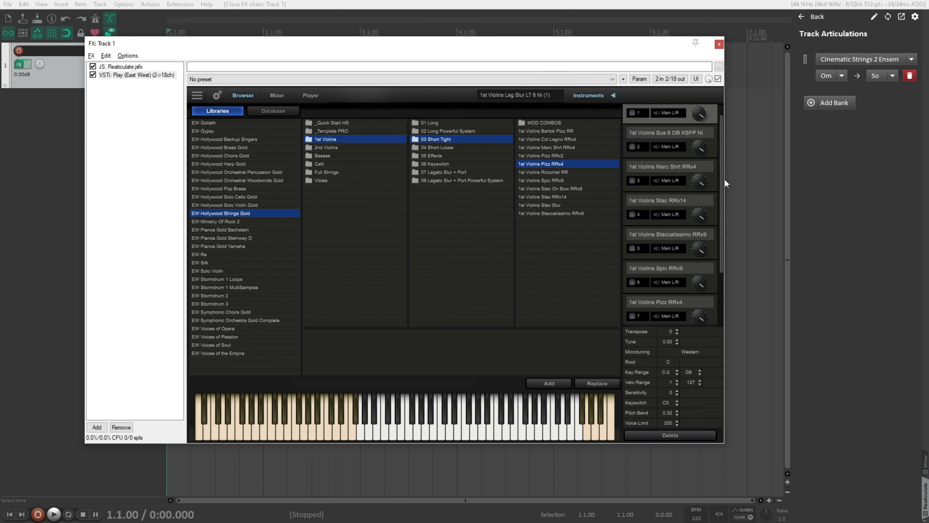
# Step: Examine the channel and keyswitches of the 1st Violins Trill HT WT Ni instrument in Play, and return to Notepad
pyautogui.moveTo(722, 180); pyautogui.dragTo(722, 252)
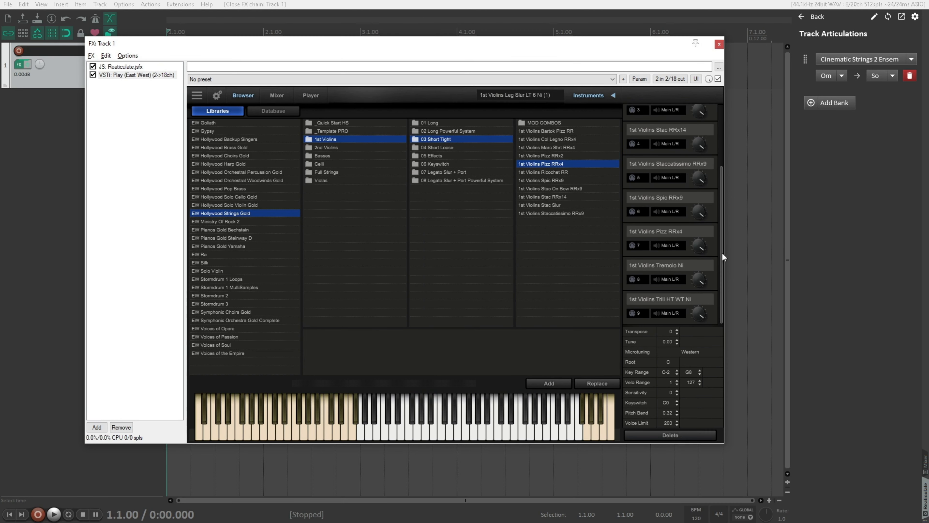
pyautogui.click(716, 312)
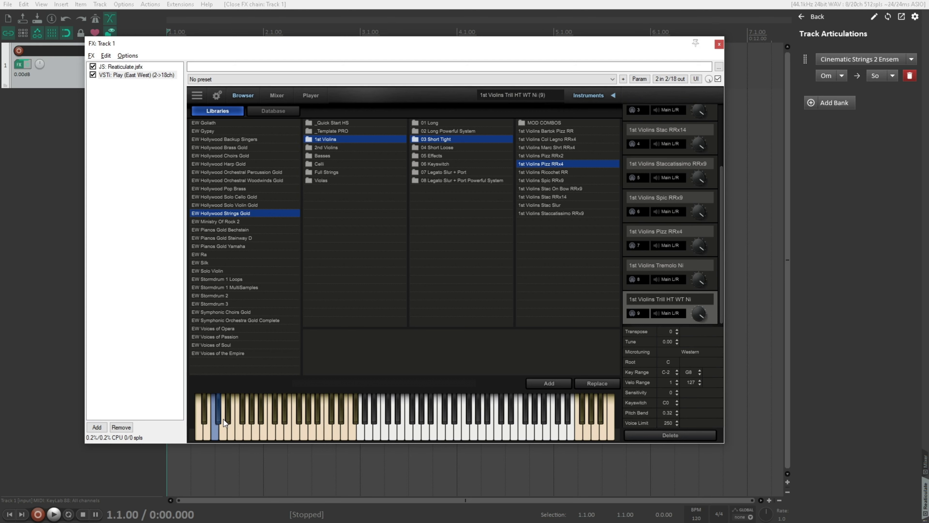
pyautogui.hotkey('alt', 'Tab')
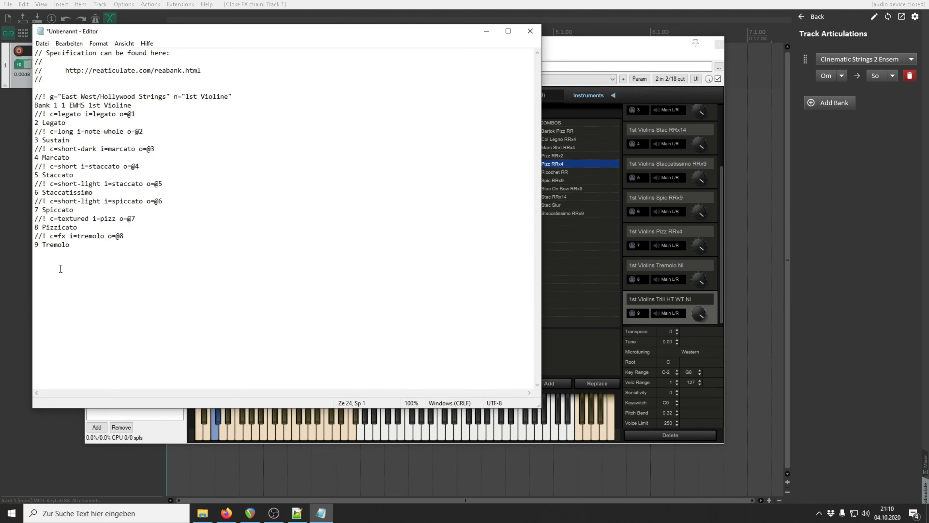
# Step: Start the half-tone trill definition below Tremolo with "//! c=fx i=trill-min2 o=@9"
pyautogui.write('//! c=fx i=trill-min2 o=@9')
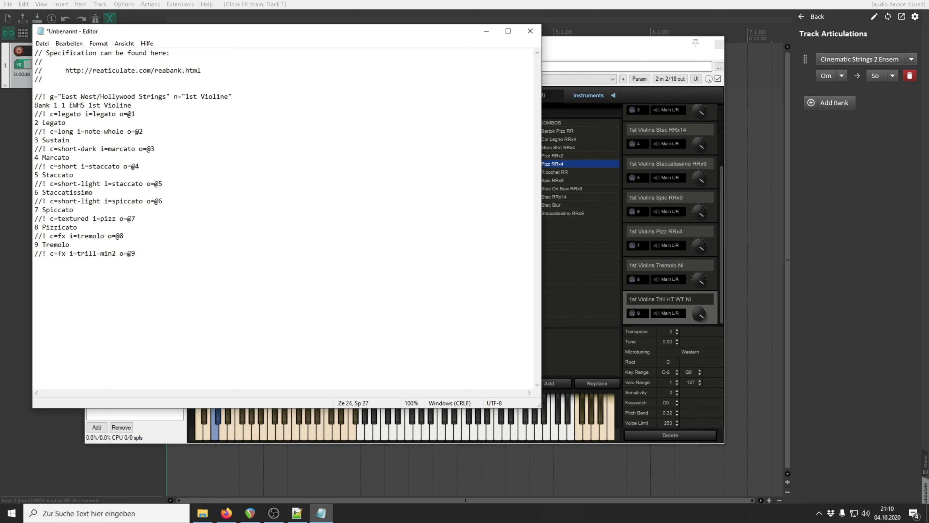
pyautogui.write('/nop')
# Step: Complete the half-tone trill output with "/note@9:24" and add the line "10 Trills HT"
pyautogui.write('te')
pyautogui.write('@9')
pyautogui.write(':24')
pyautogui.press('Return')
pyautogui.write('10 Trills HT')
# Step: Add the whole-tone trill articulation with the lines "//! c=fx i=trill-maj2 o=@9/note@9:25" and "11 Trills WT"
pyautogui.press('Return')
pyautogui.write('//! ')
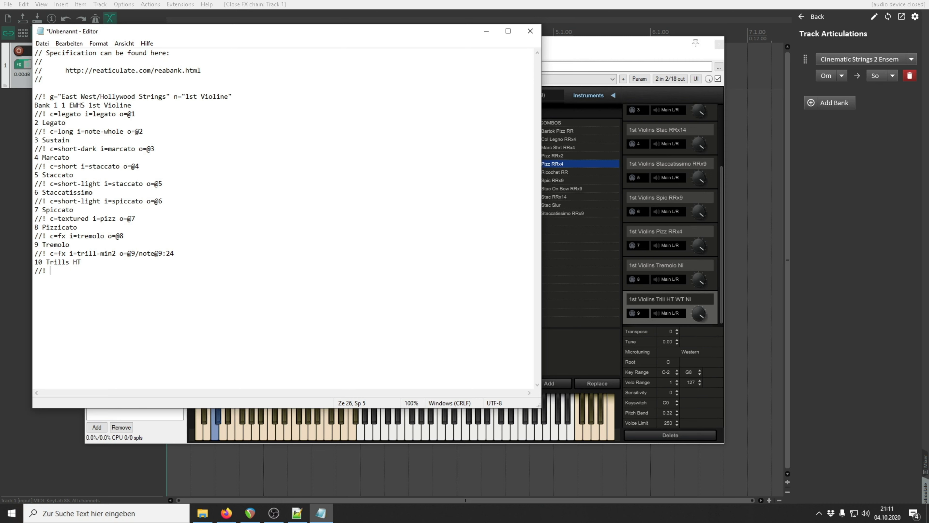
pyautogui.write('c=f')
pyautogui.write('x i=tril')
pyautogui.write('l.')
pyautogui.write('-maj2')
pyautogui.write(' o=')
pyautogui.write('@9/note@')
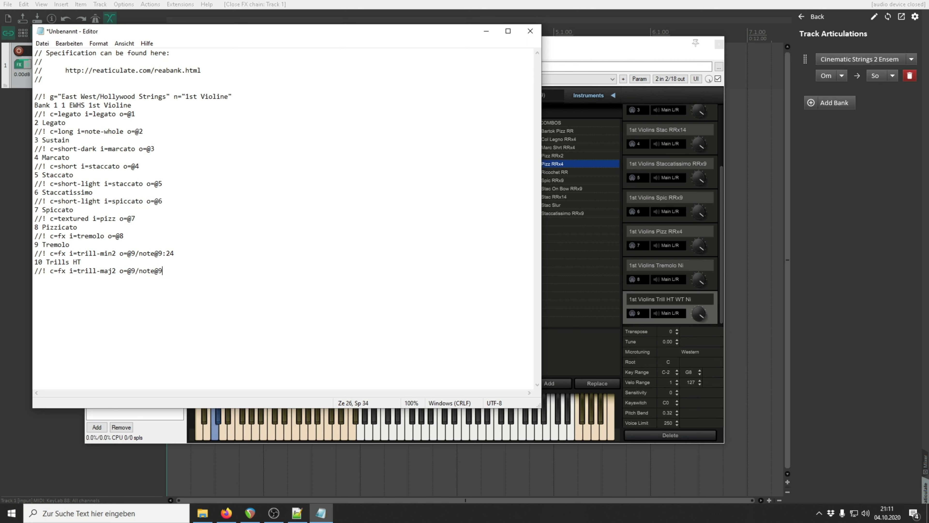
pyautogui.write('9:25')
pyautogui.write('11 Trills')
pyautogui.write(' WT')
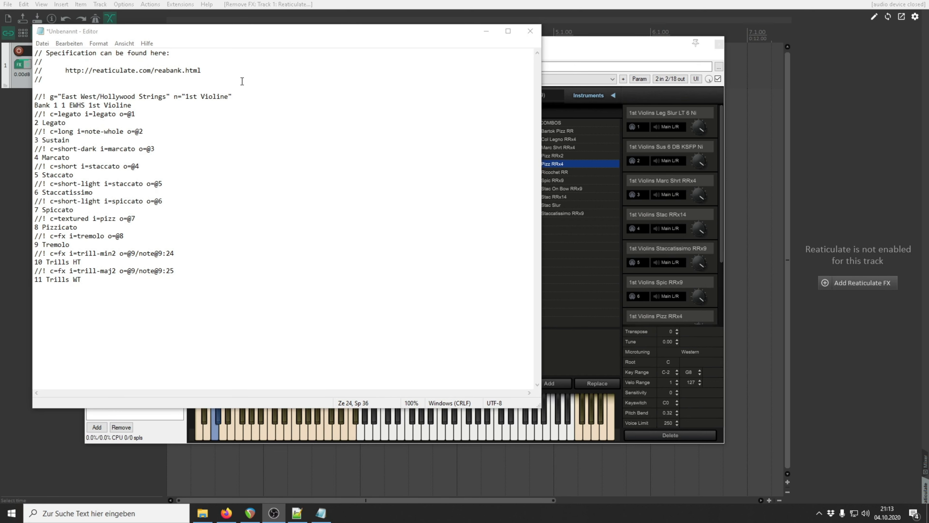
# Step: Put the Notepad draft aside, view the matching bank in Reaticulate.reabank in Notepad++, and return to REAPER
pyautogui.click(485, 33)
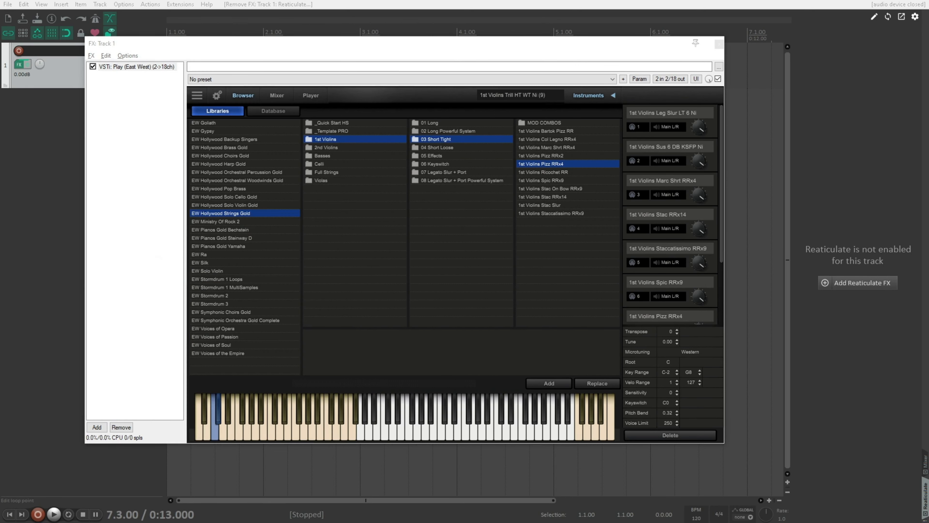
pyautogui.moveTo(927, 84); pyautogui.dragTo(338, 40)
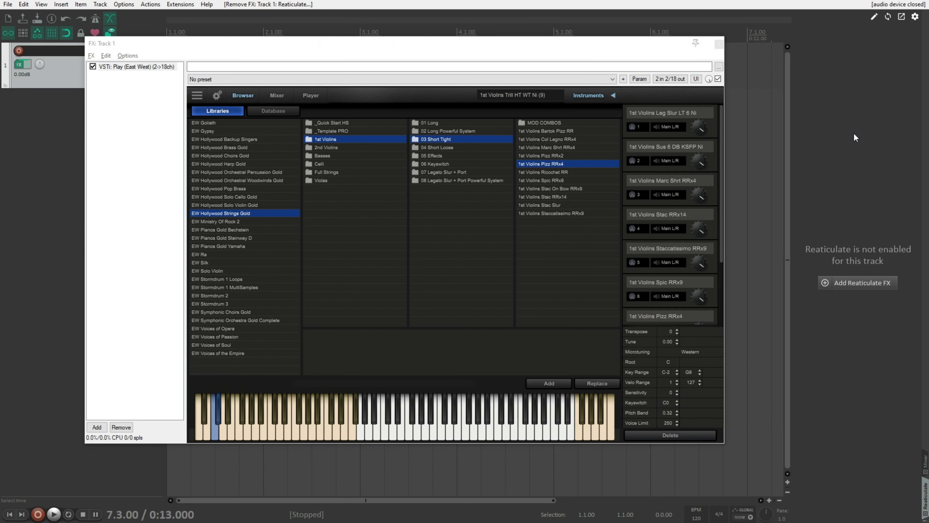
pyautogui.click(856, 138)
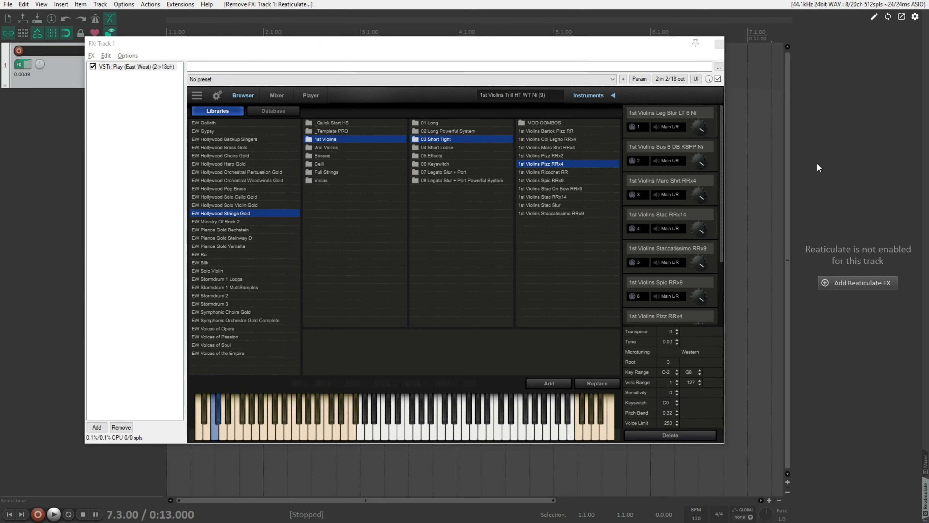
# Step: Add the Reaticulate FX to track 1 again and open the track's bank settings
pyautogui.click(163, 138)
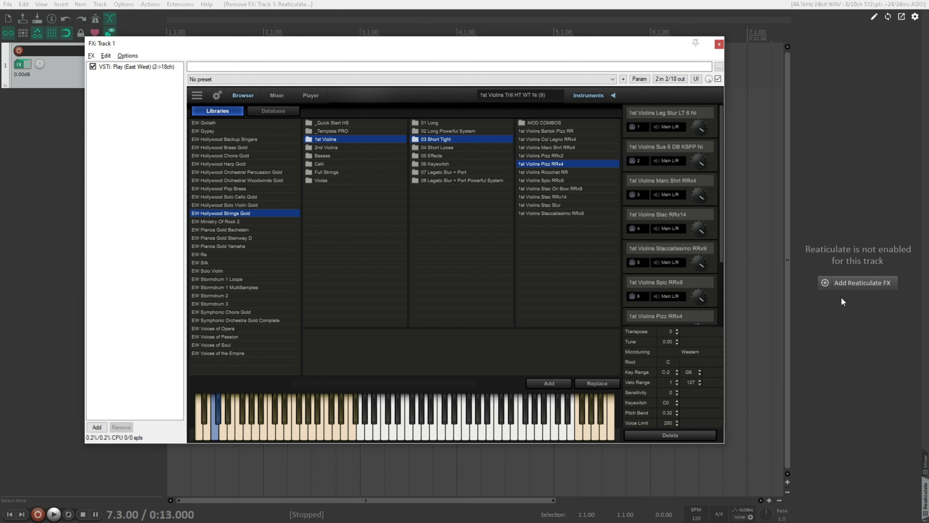
pyautogui.click(856, 284)
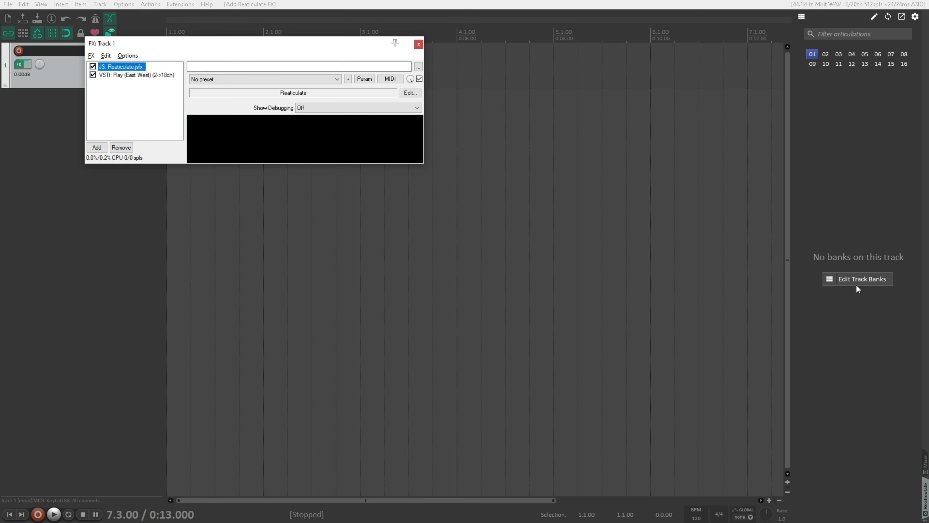
pyautogui.click(877, 282)
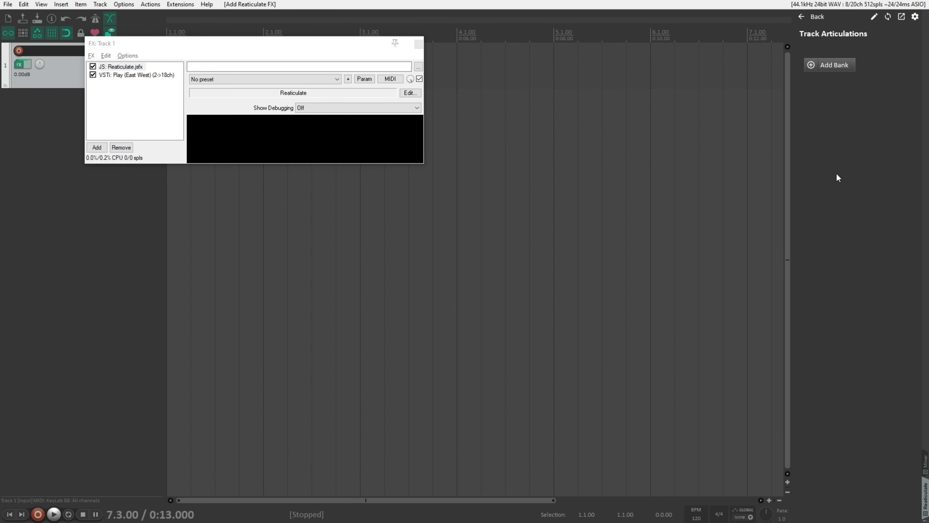
# Step: Add the user bank "1st Violine" from East West > Hollywood Strings to the track and return to the articulation list
pyautogui.click(832, 68)
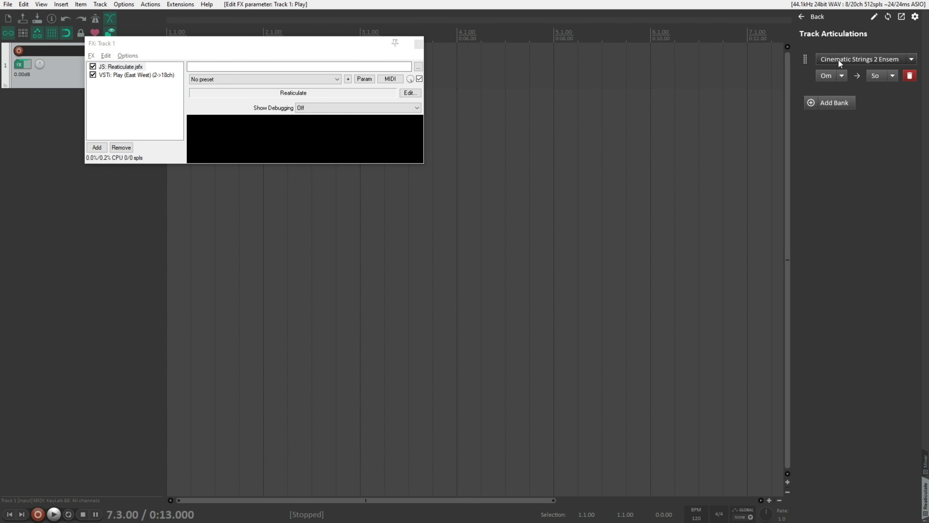
pyautogui.click(839, 59)
pyautogui.moveTo(842, 80)
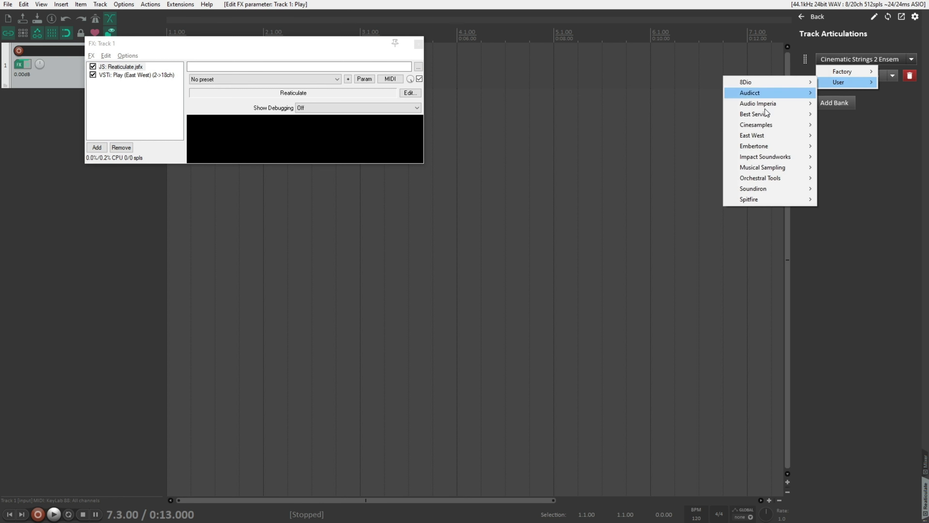
pyautogui.moveTo(774, 135)
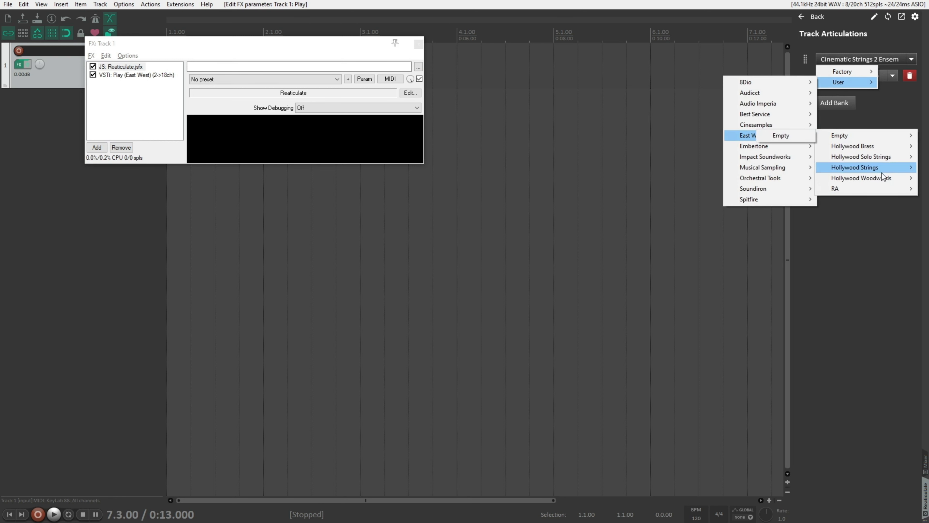
pyautogui.moveTo(885, 167)
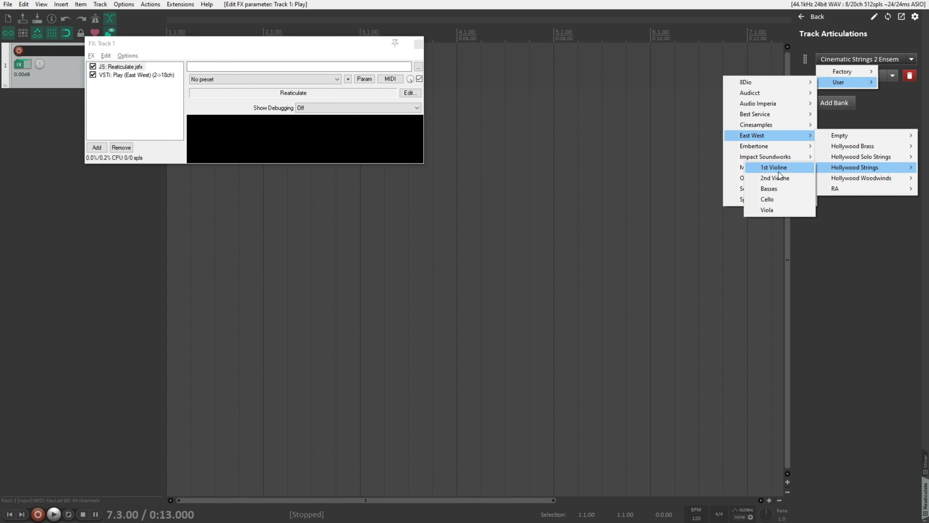
pyautogui.click(778, 170)
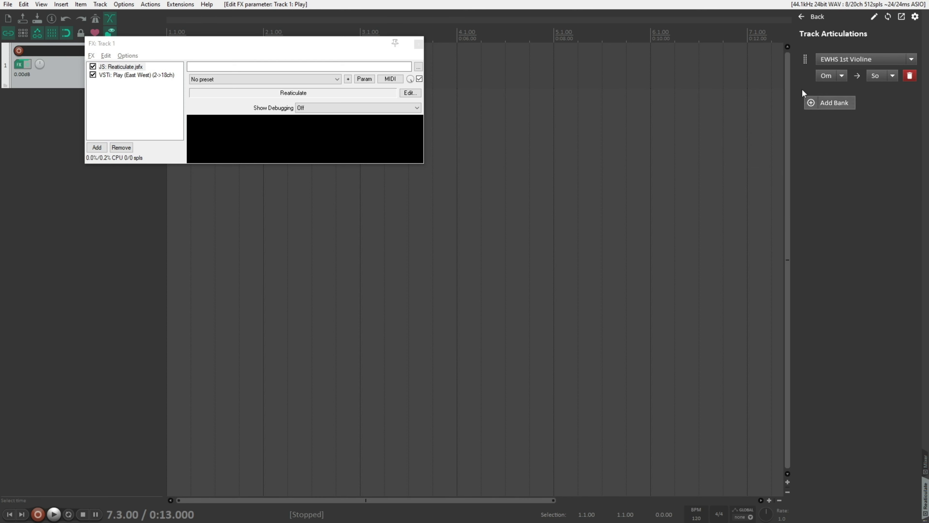
pyautogui.click(815, 18)
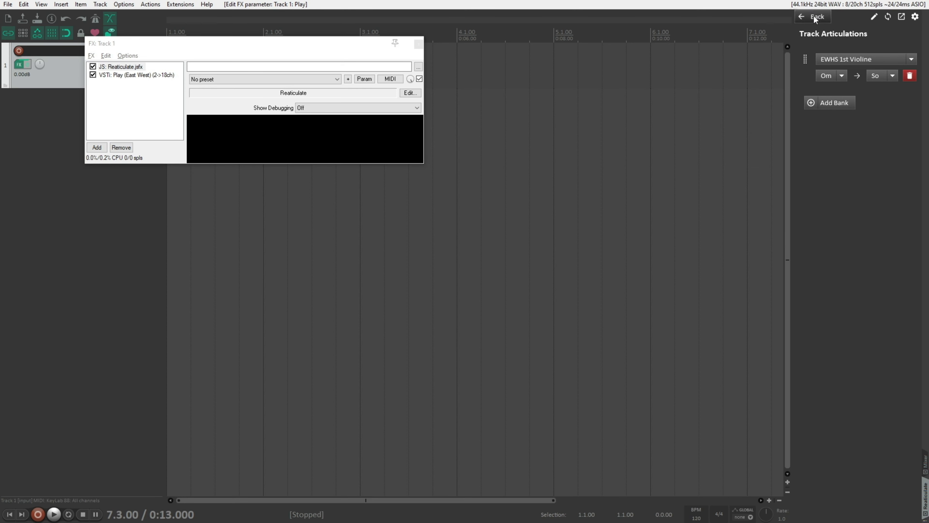
# Step: Show the Play instrument and try the Legato, Sustain, Marcarto, Staccato, Staccatissimo and Spiccato articulations against its loaded patches
pyautogui.click(157, 76)
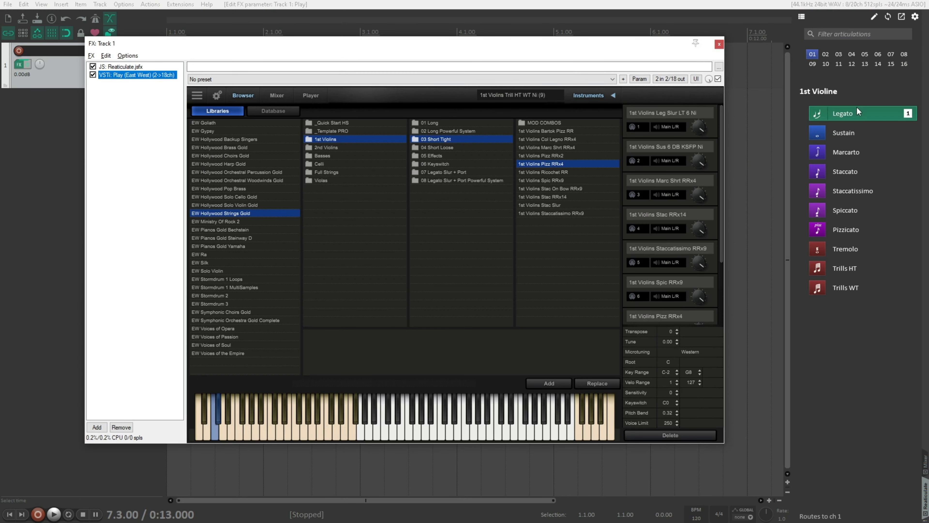
pyautogui.click(852, 115)
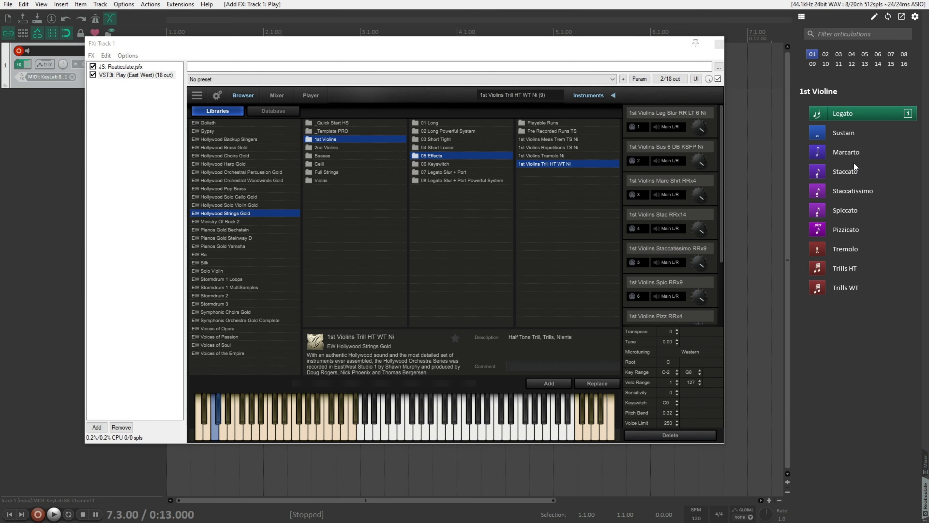
pyautogui.click(846, 133)
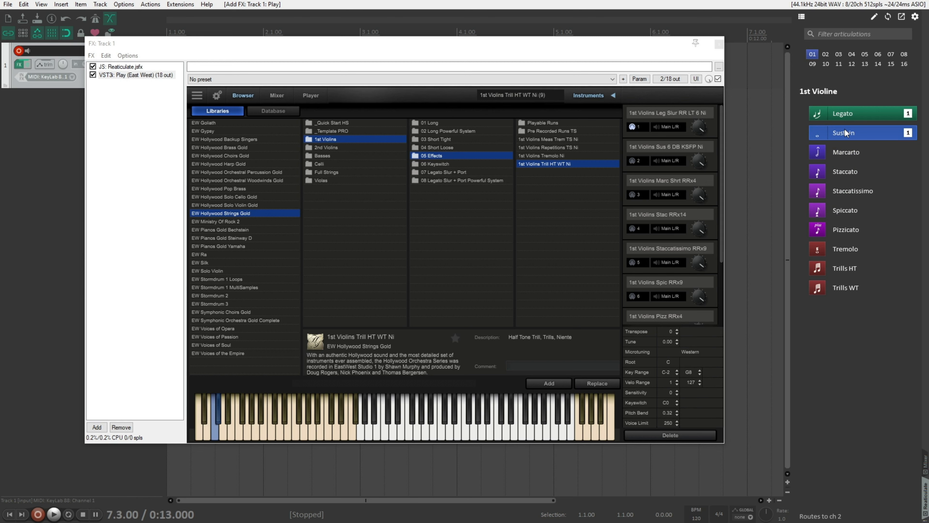
pyautogui.click(871, 191)
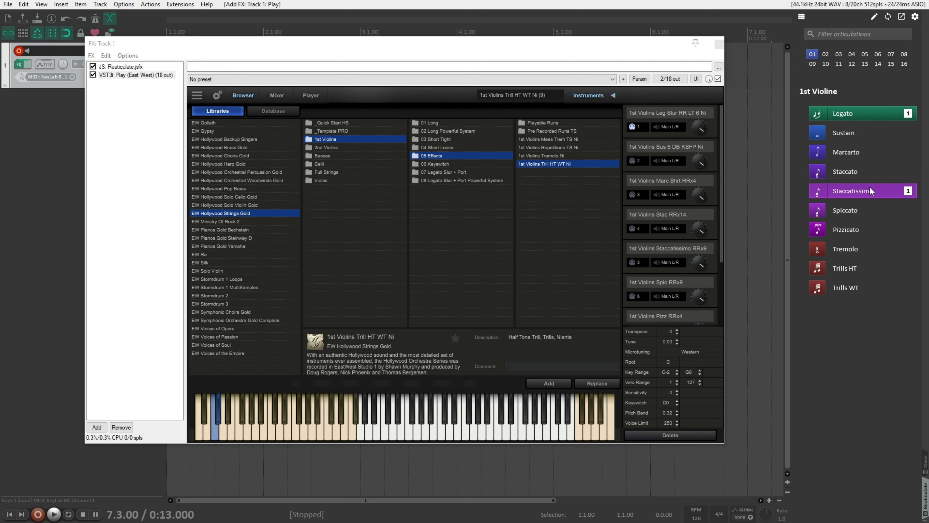
pyautogui.click(847, 153)
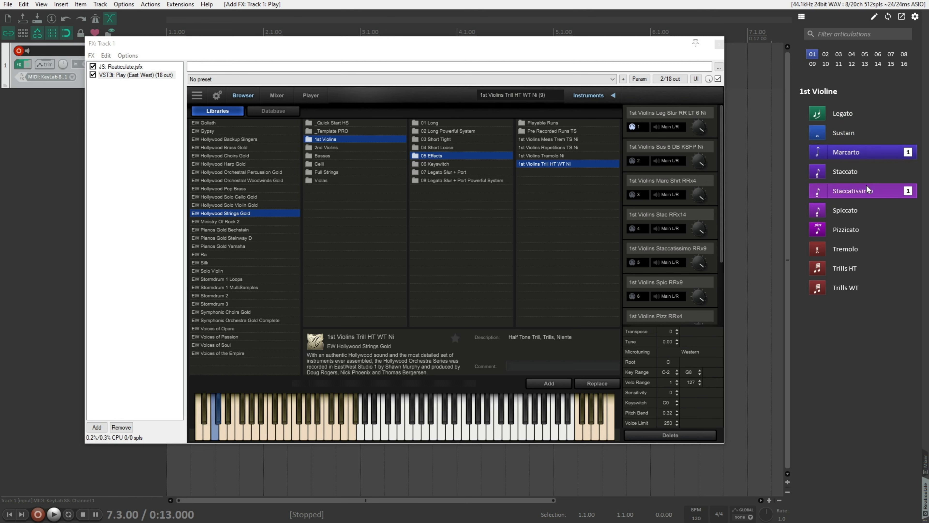
pyautogui.click(854, 175)
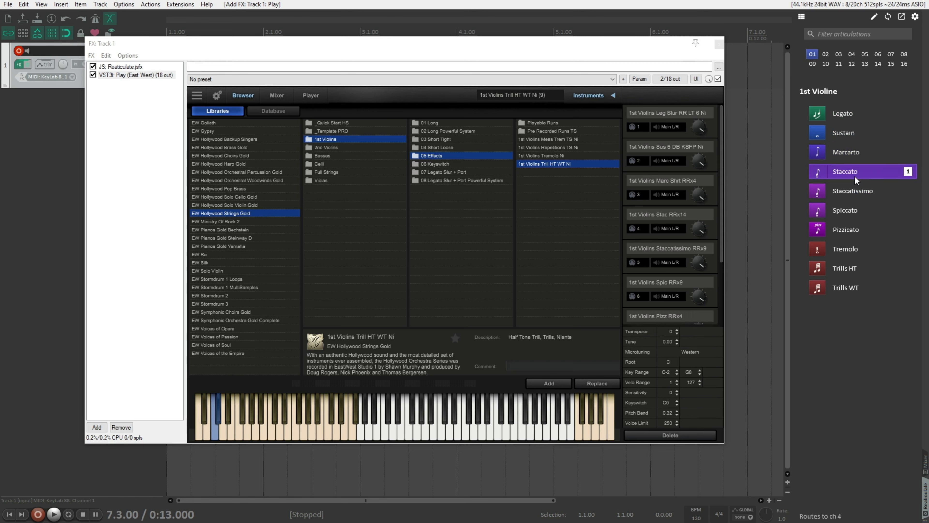
pyautogui.click(855, 190)
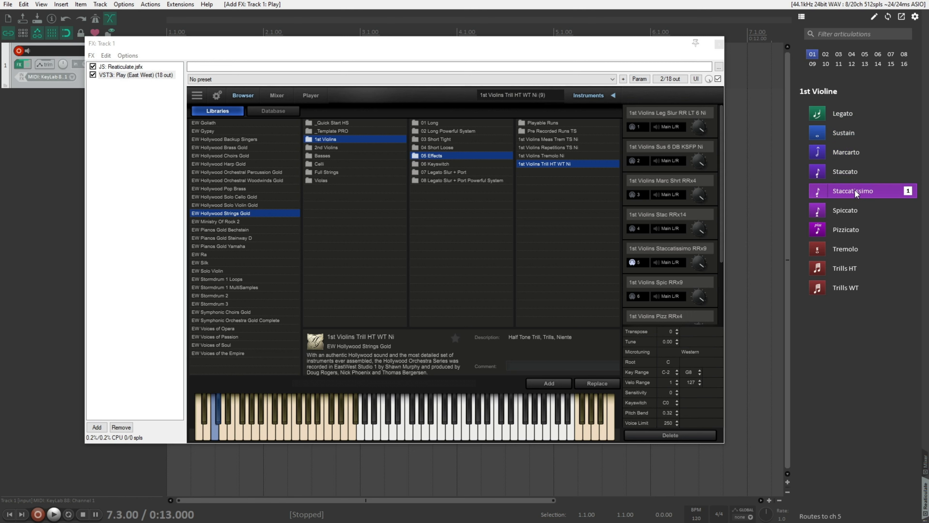
pyautogui.click(851, 209)
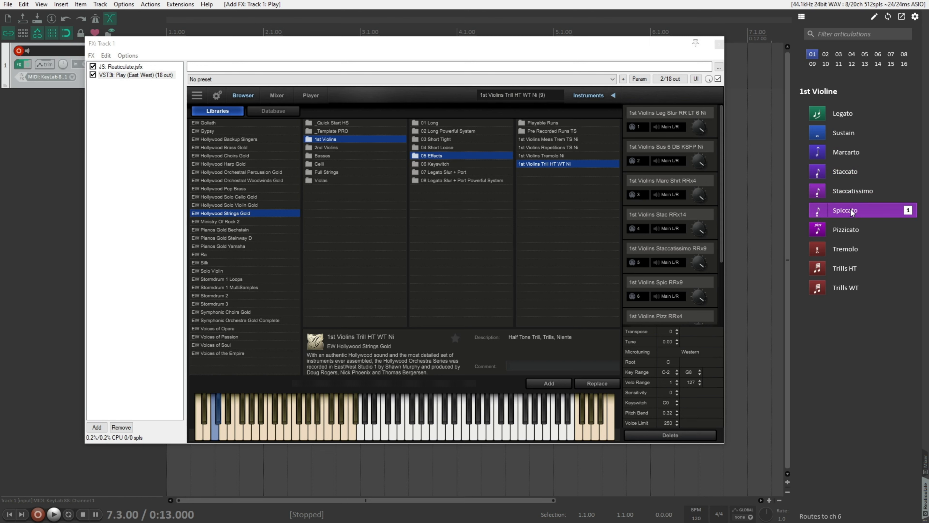
pyautogui.click(866, 114)
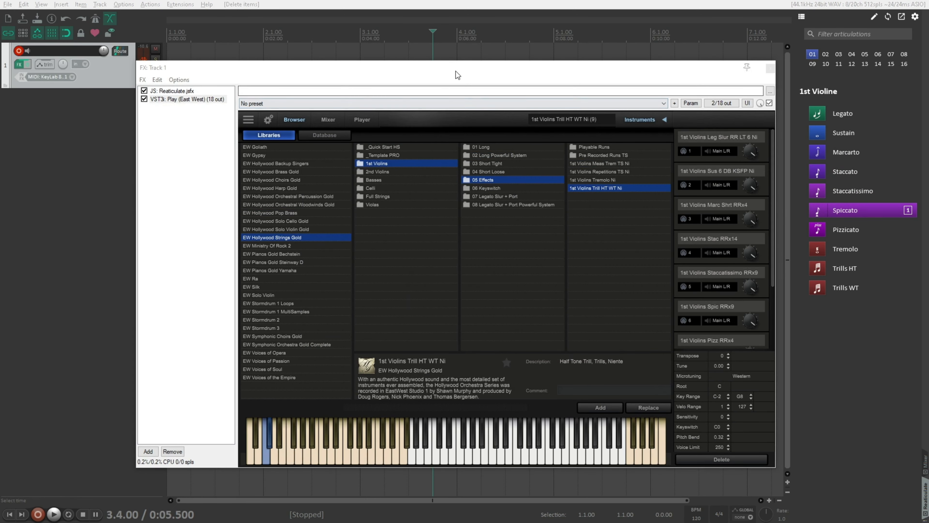
# Step: Move the FX window off the track, draw a four-bar MIDI item from bar 2 to bar 6, and open it for editing
pyautogui.moveTo(448, 69); pyautogui.dragTo(412, 223)
pyautogui.click(362, 69)
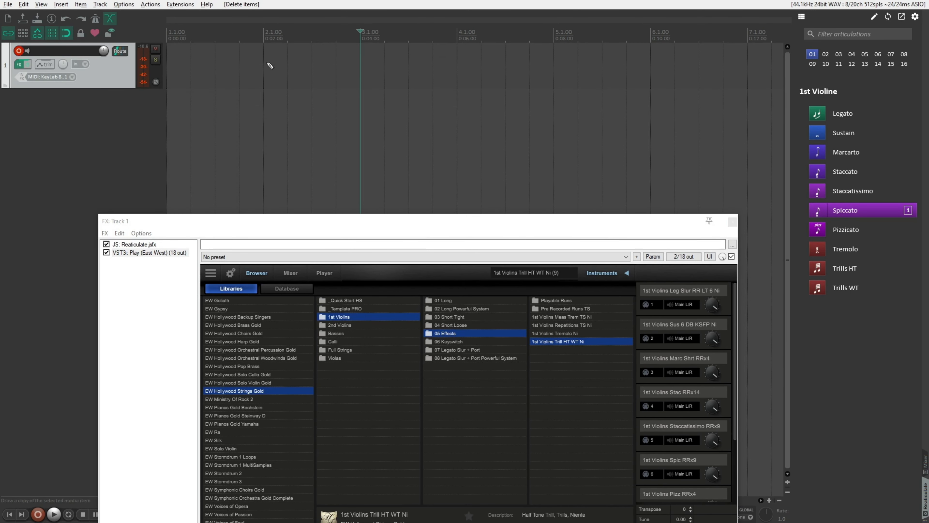
pyautogui.moveTo(269, 67); pyautogui.dragTo(656, 89)
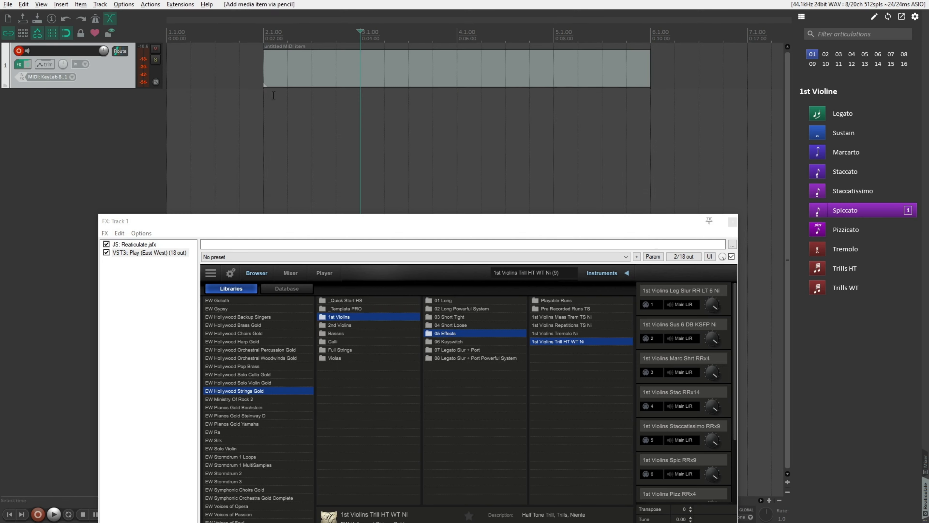
pyautogui.doubleClick(637, 70)
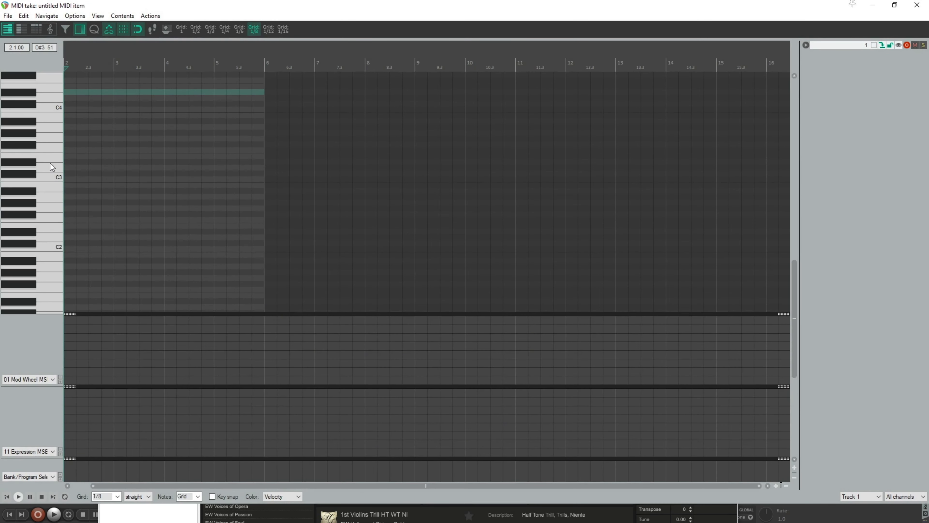
# Step: Draw three consecutive half-bar notes C5, E5 and A5 from the start of bar 2
pyautogui.moveTo(50, 157); pyautogui.dragTo(65, 122)
pyautogui.scroll(5, 59, 130)
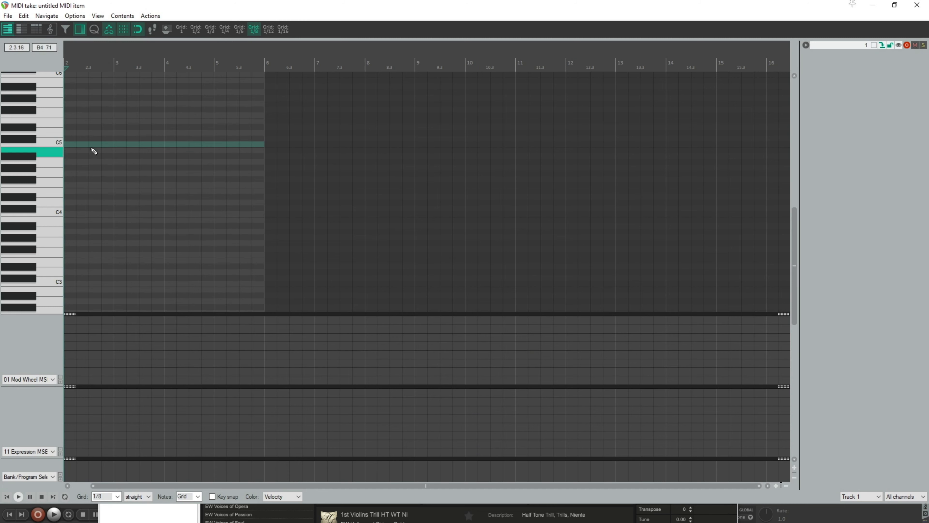
pyautogui.moveTo(86, 144)
pyautogui.mouseDown()
pyautogui.moveTo(61, 141)
pyautogui.moveTo(112, 122)
pyautogui.mouseUp()
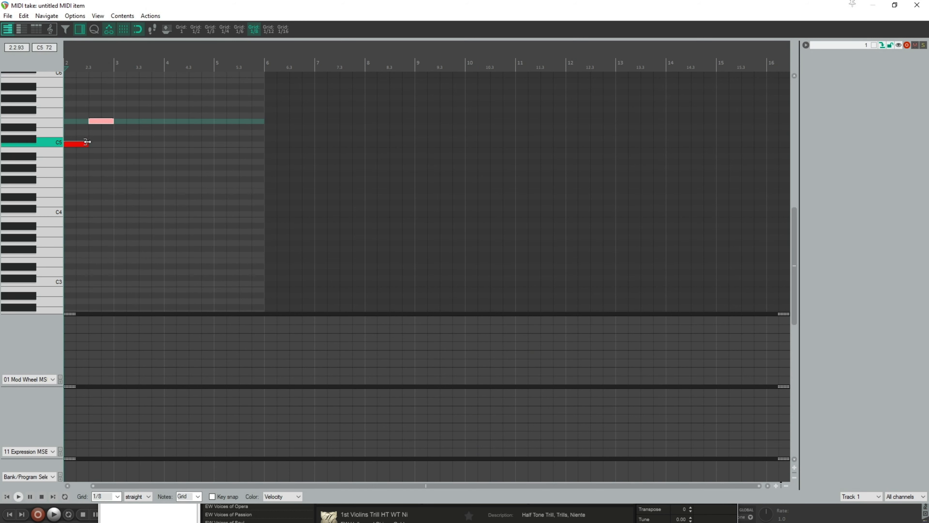
pyautogui.moveTo(118, 92); pyautogui.dragTo(141, 93)
# Step: Add a descending run of eighth notes G5, F5, E5 and D5 right after the A5 note
pyautogui.click(143, 104)
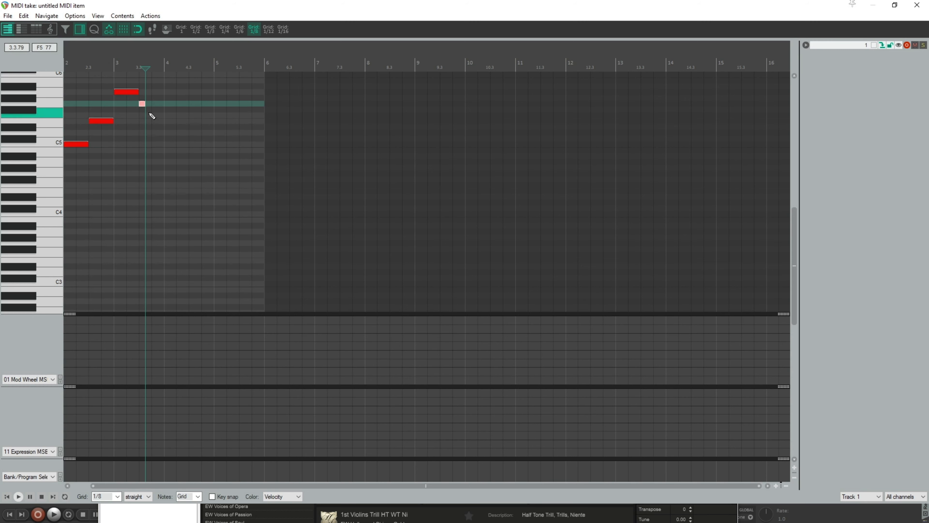
pyautogui.click(148, 115)
pyautogui.click(154, 121)
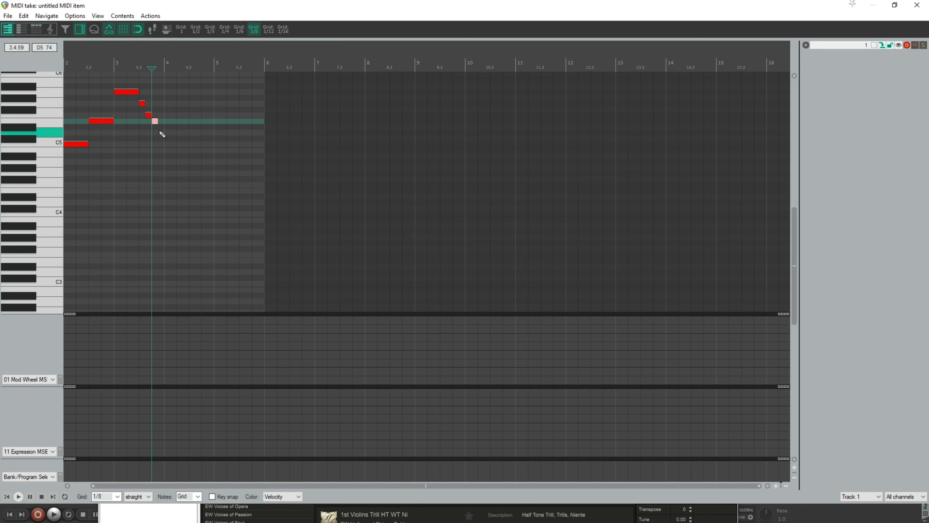
pyautogui.click(160, 132)
# Step: Add three quarter notes C5, G5 and C5 from the start of bar 4
pyautogui.moveTo(165, 144); pyautogui.dragTo(179, 149)
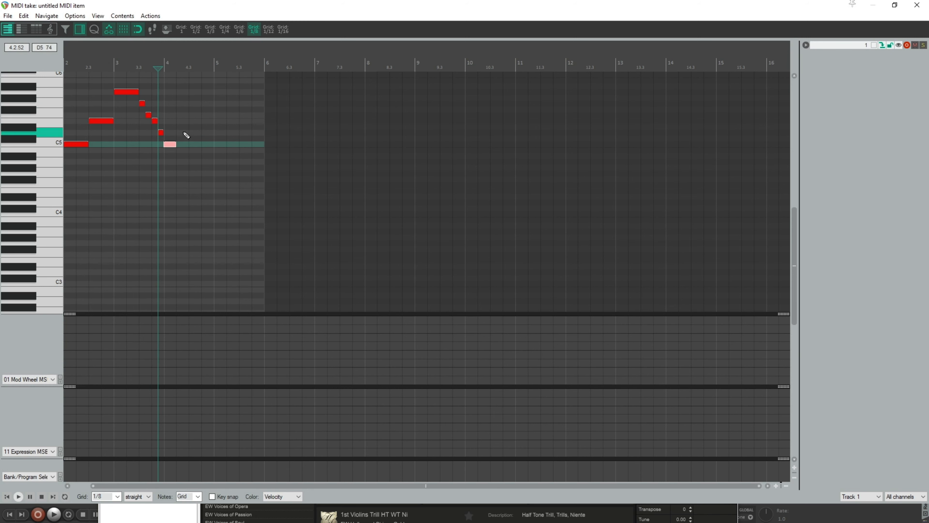
pyautogui.click(186, 92)
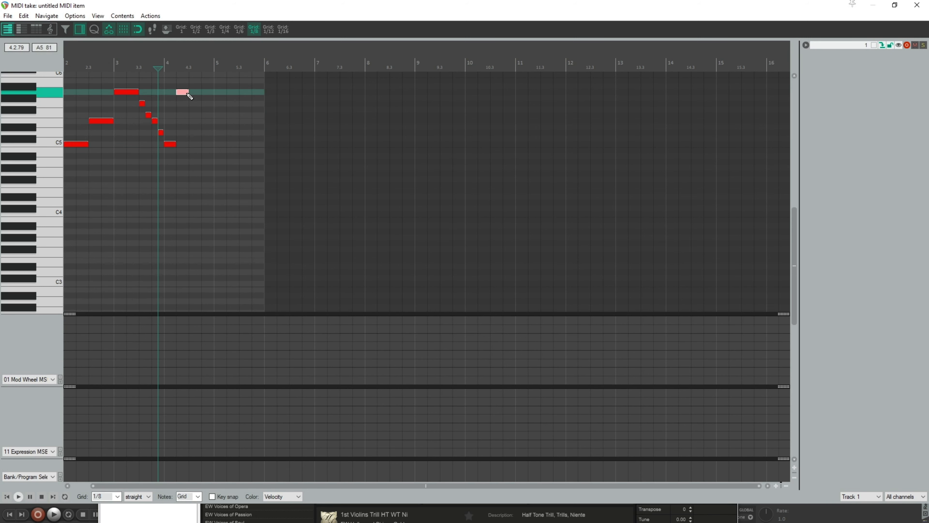
pyautogui.moveTo(183, 92); pyautogui.dragTo(184, 105)
pyautogui.click(192, 144)
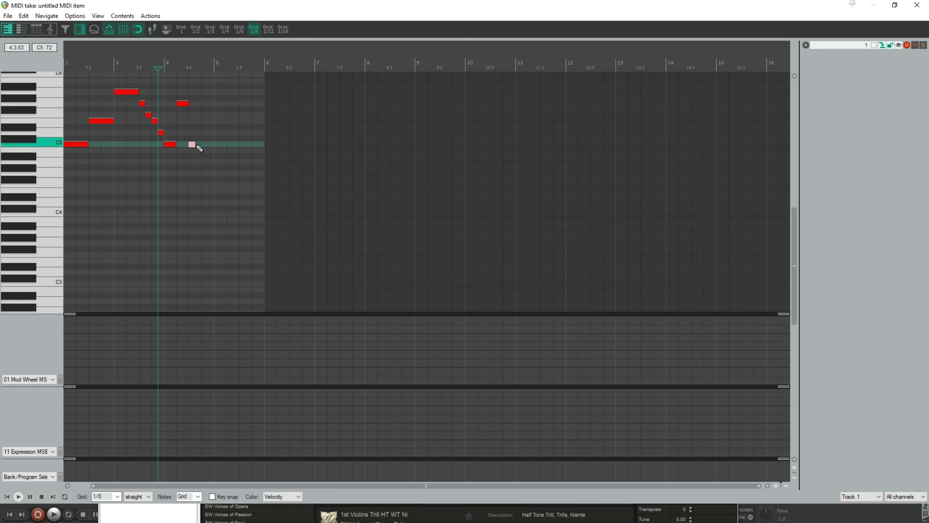
# Step: Restore the MIDI editor to a floating window beside the Reaticulate list and enlarge it until all notes are visible
pyautogui.doubleClick(379, 5)
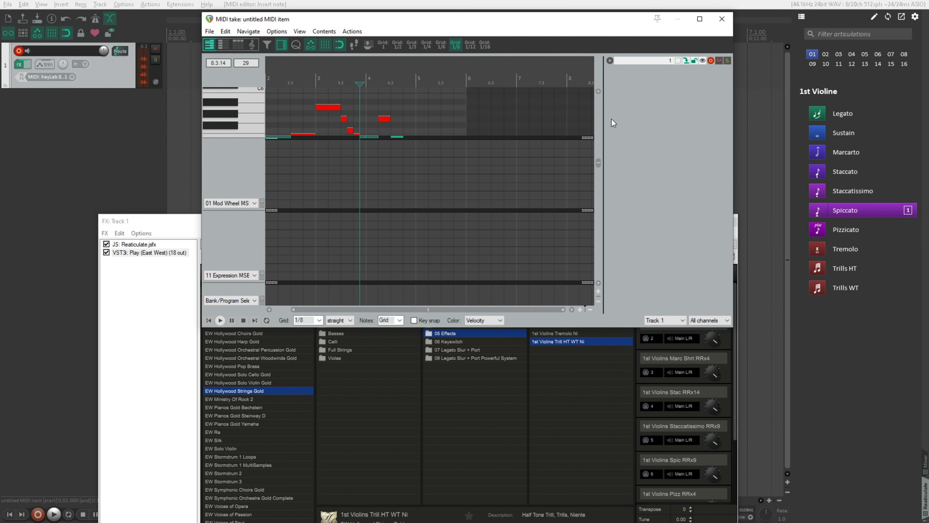
pyautogui.moveTo(598, 162); pyautogui.dragTo(602, 163)
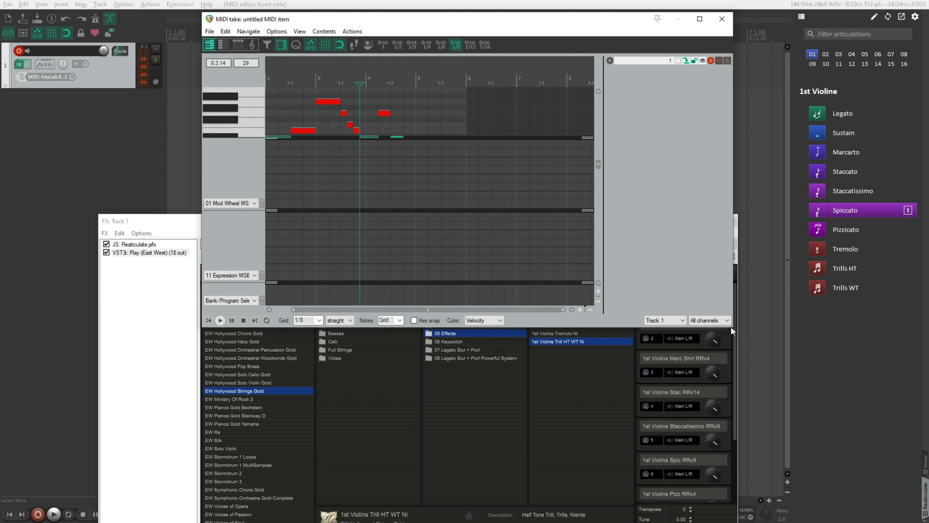
pyautogui.moveTo(733, 327); pyautogui.dragTo(737, 327)
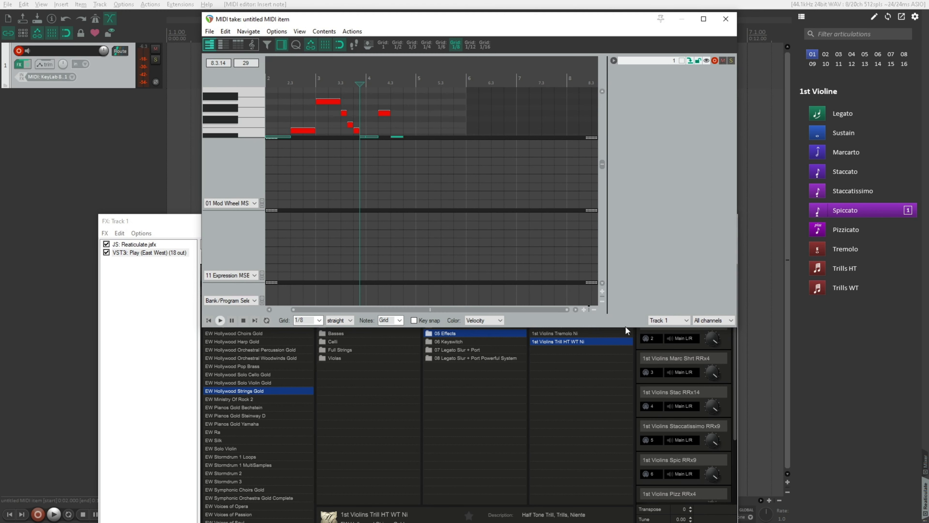
pyautogui.moveTo(560, 326); pyautogui.dragTo(560, 472)
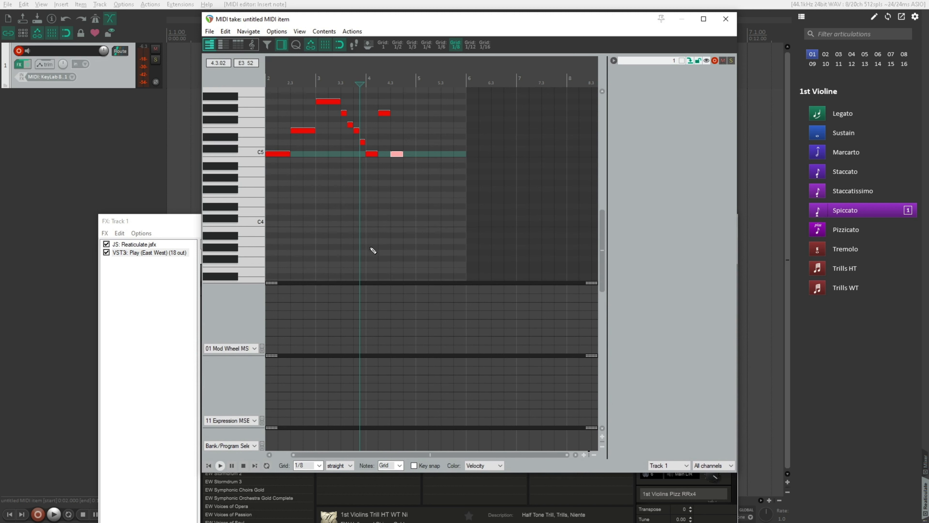
# Step: Insert the Legato articulation at the first C5 note and Spiccato at the G5 note that begins the eighth-note run
pyautogui.click(279, 154)
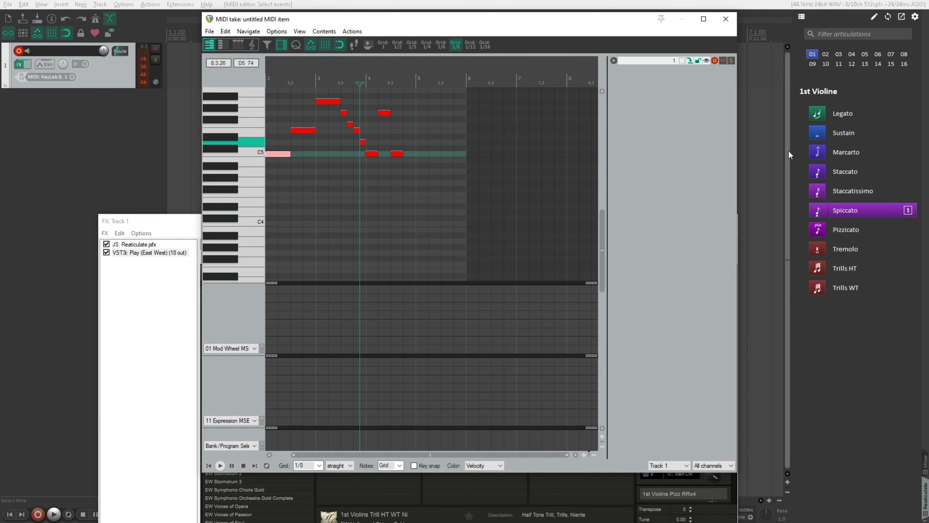
pyautogui.click(850, 113)
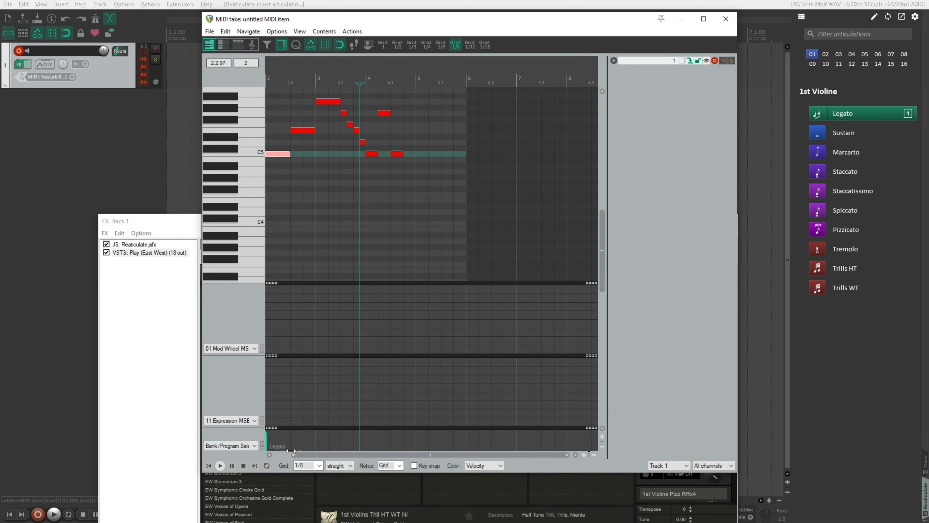
pyautogui.moveTo(298, 454); pyautogui.dragTo(282, 442)
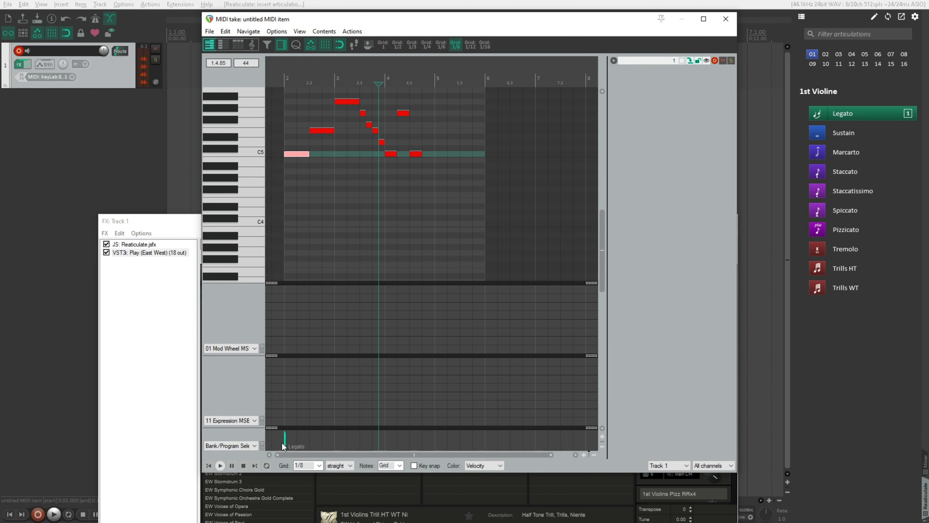
pyautogui.click(362, 113)
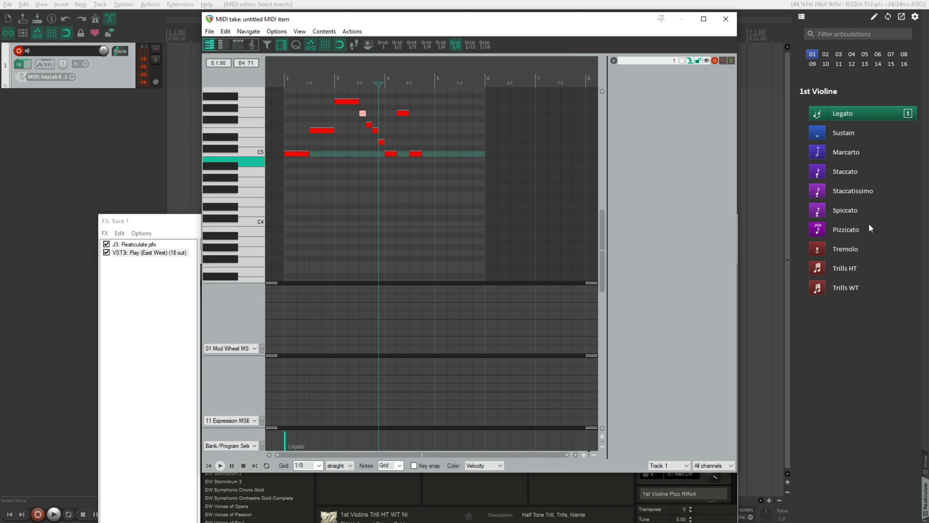
pyautogui.click(857, 210)
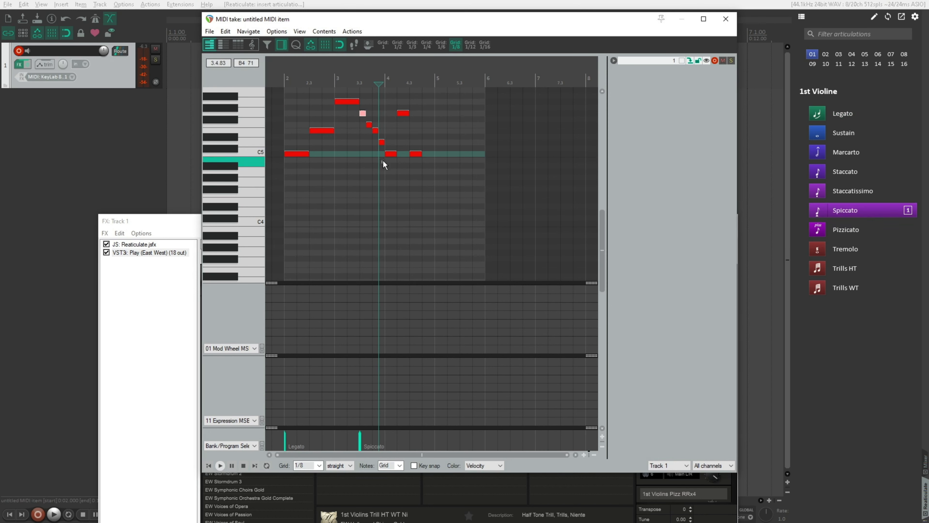
# Step: Insert the Marcarto articulation at the C5 note that starts bar 4 and play the phrase from bar 2
pyautogui.click(390, 153)
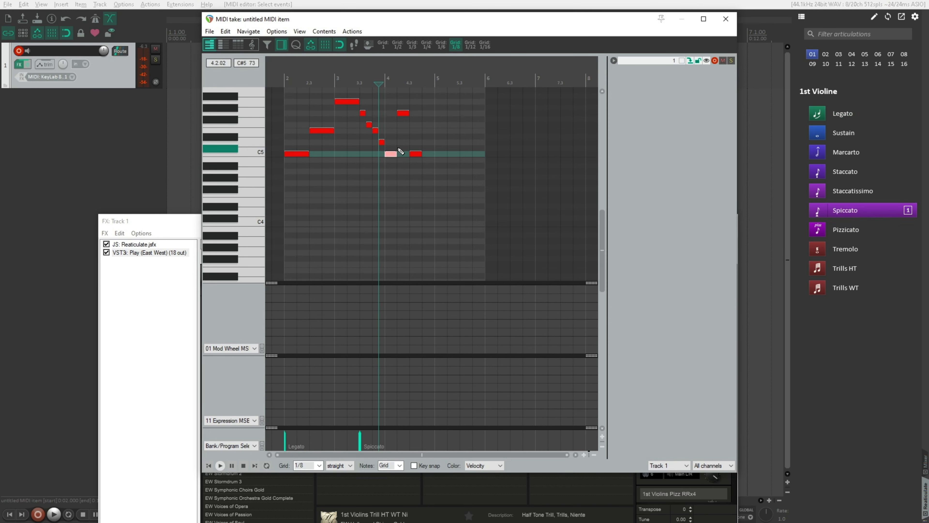
pyautogui.click(857, 150)
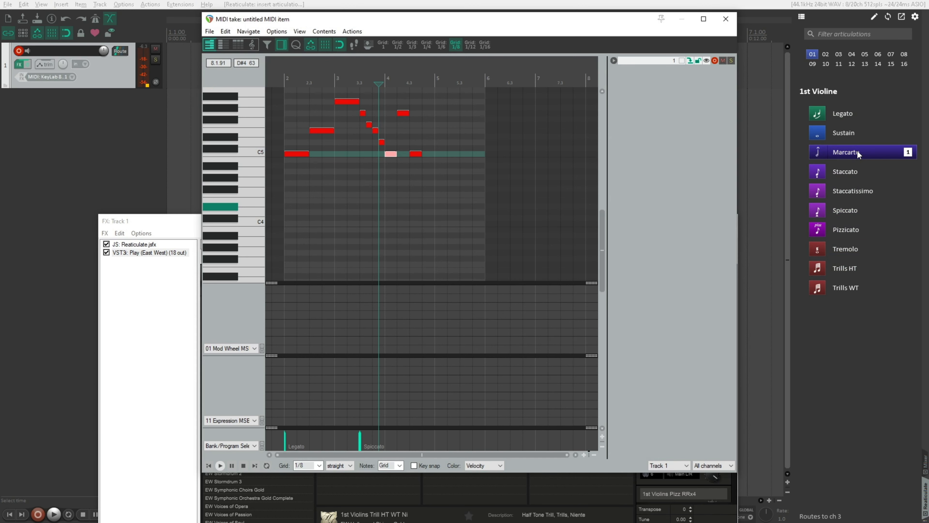
pyautogui.click(285, 77)
pyautogui.press('space')
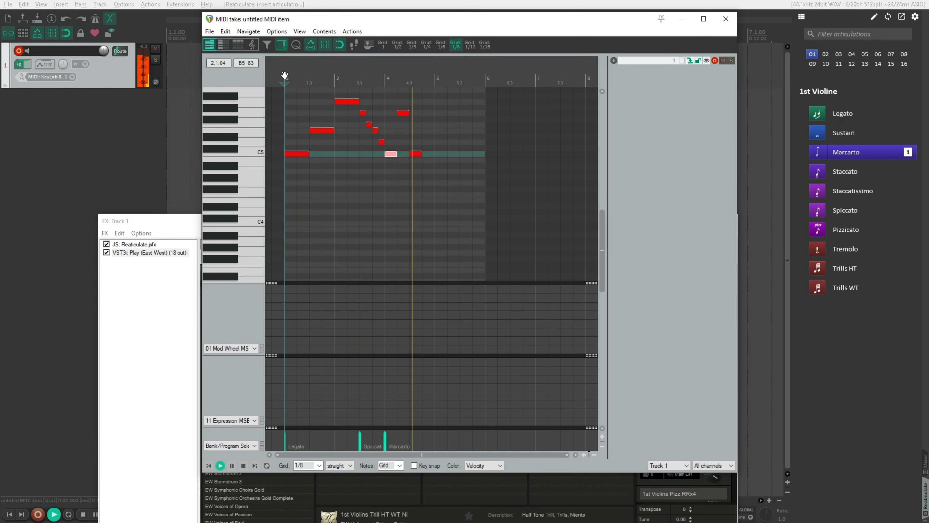
pyautogui.press('space')
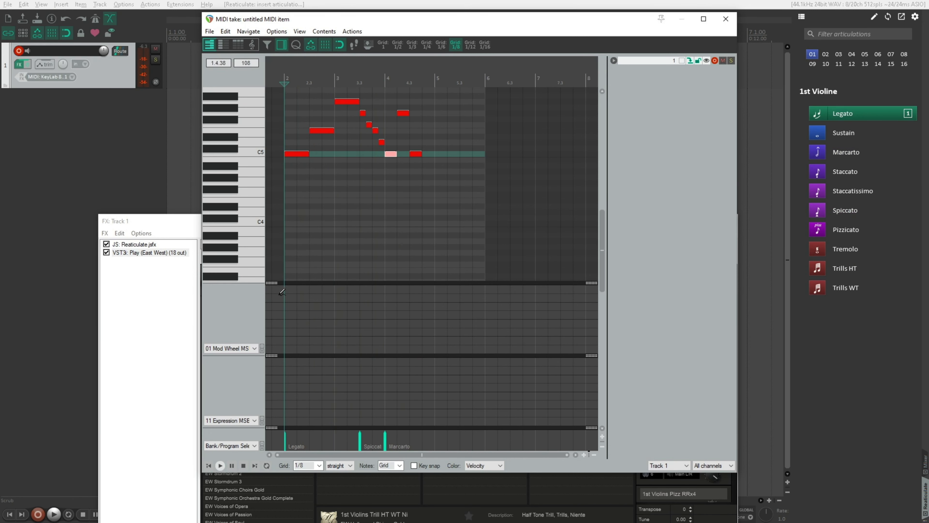
# Step: Draw near-maximum Mod Wheel and Expression values at the start of bar 2 and play the phrase again
pyautogui.moveTo(285, 290); pyautogui.dragTo(299, 288)
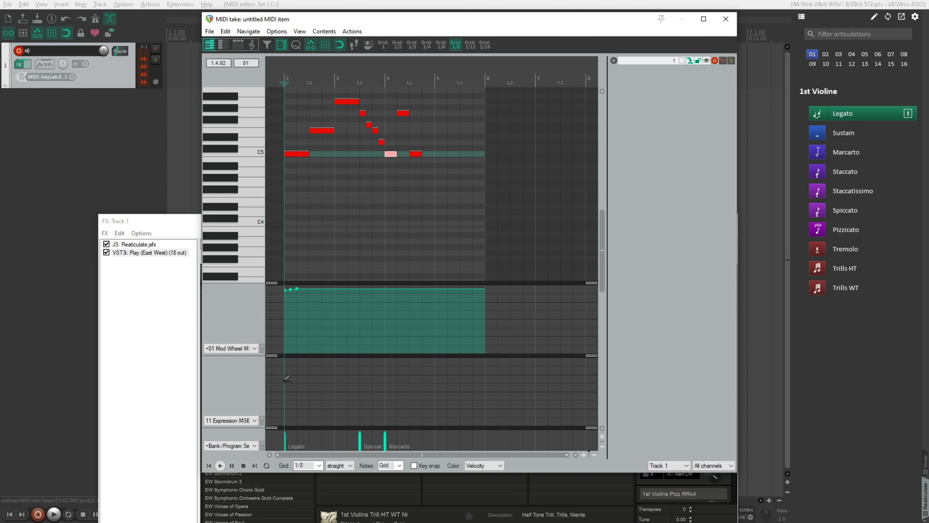
pyautogui.click(285, 362)
pyautogui.press('space')
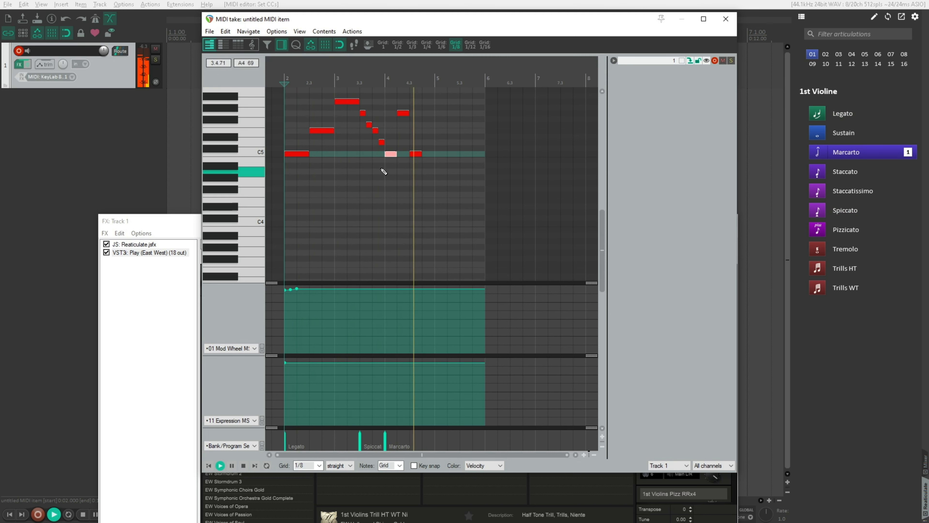
pyautogui.press('space')
# Step: Lower the velocity of the four descending eighth notes G5, F5, E5 and D5 together and play the phrase
pyautogui.moveTo(354, 107); pyautogui.dragTo(390, 148)
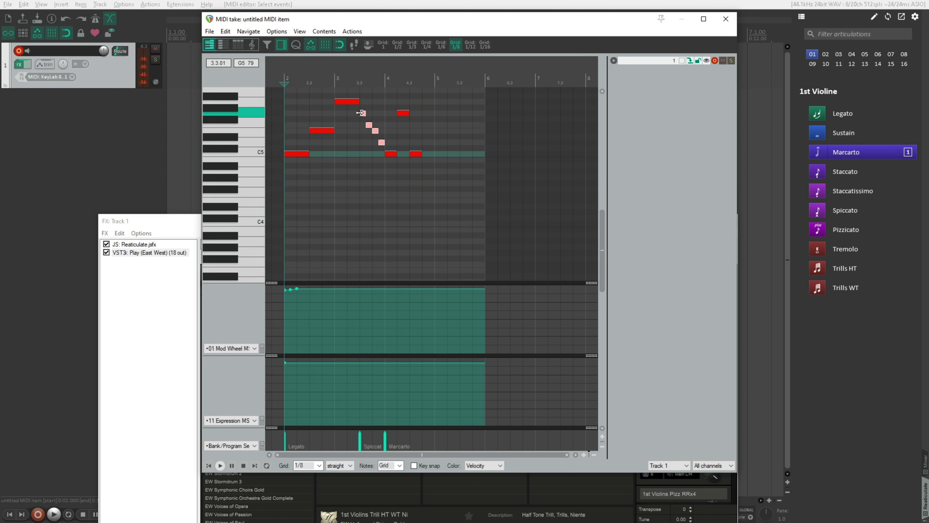
pyautogui.moveTo(361, 112); pyautogui.dragTo(369, 125)
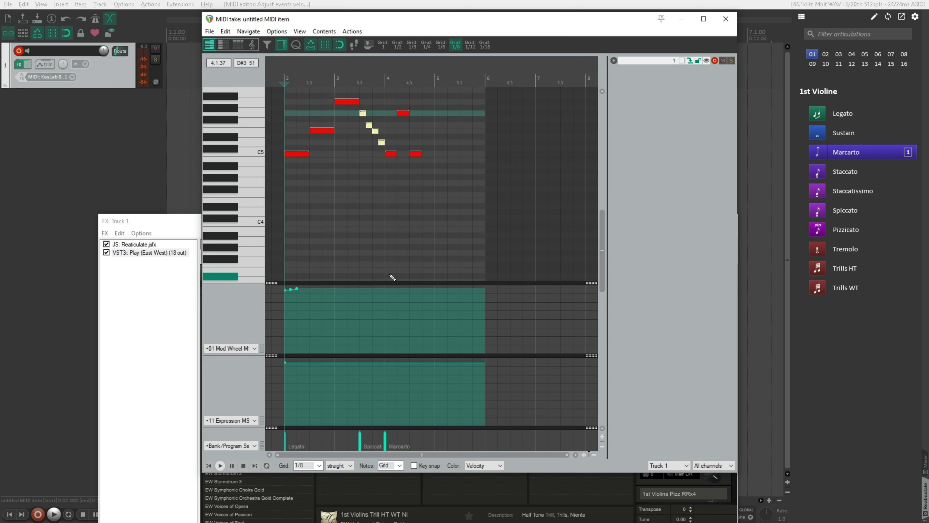
pyautogui.press('space')
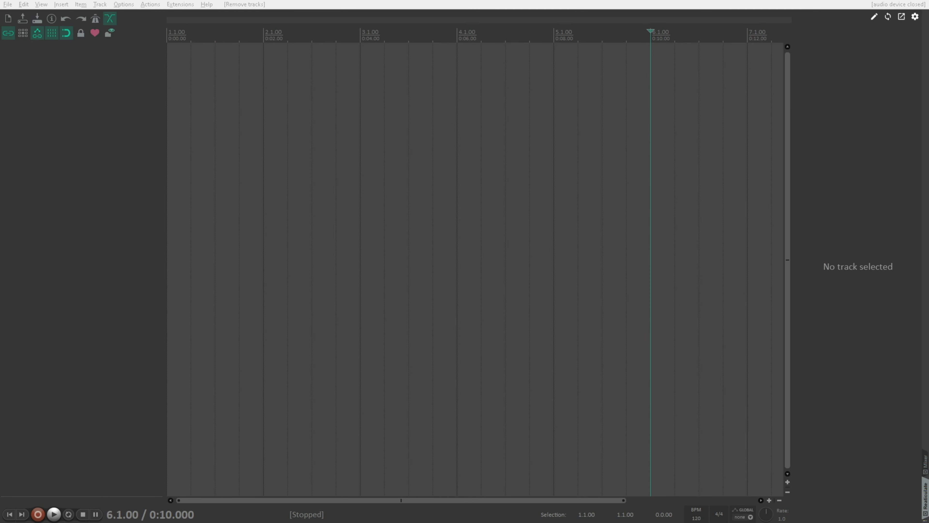
# Step: Switch to the East West Hollywood Orchestra folder in Google Drive and look for the Brass.txt, Strings.txt and Woodwinds.txt bank files
pyautogui.moveTo(928, 36); pyautogui.dragTo(470, 3)
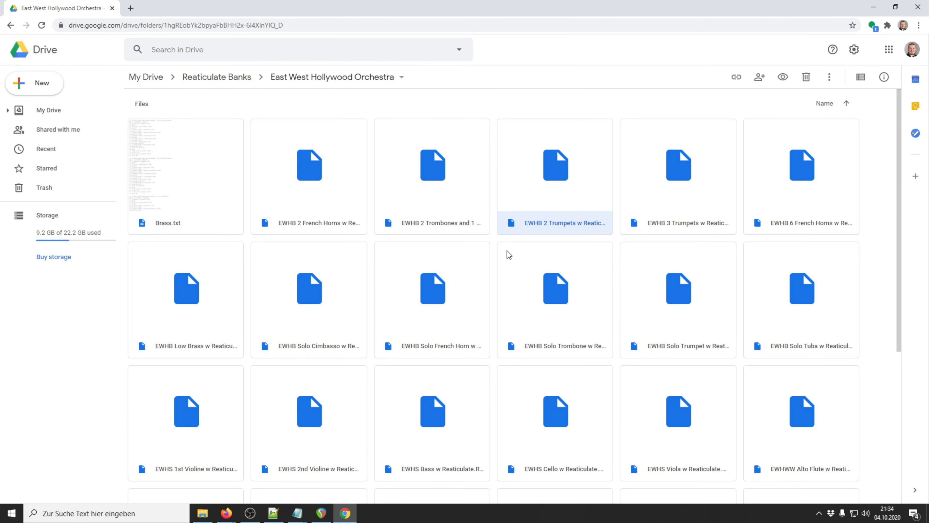
pyautogui.click(494, 241)
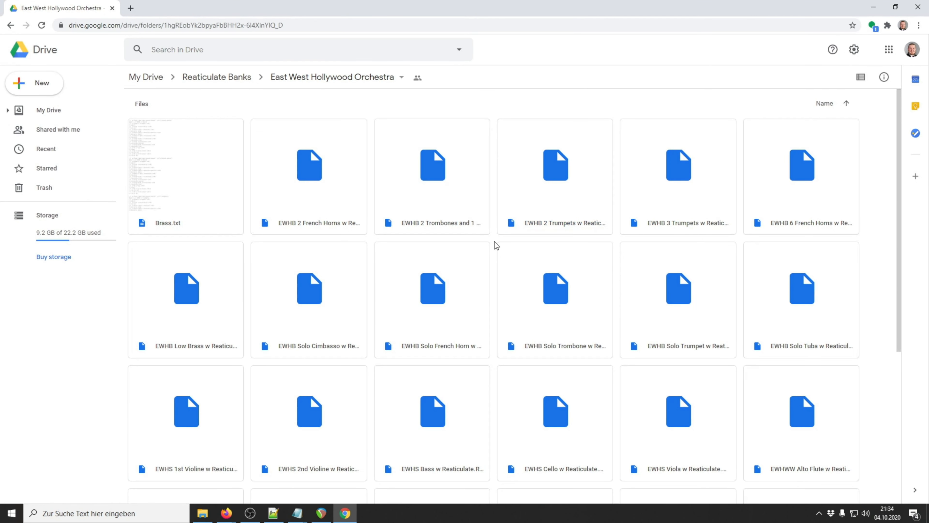
pyautogui.click(178, 228)
pyautogui.scroll(-5, 206, 242)
pyautogui.click(685, 418)
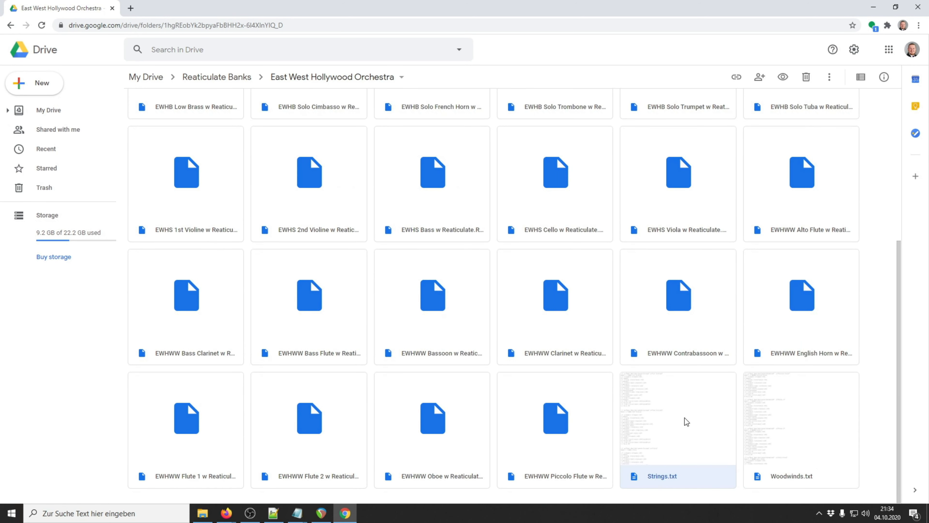
pyautogui.click(822, 424)
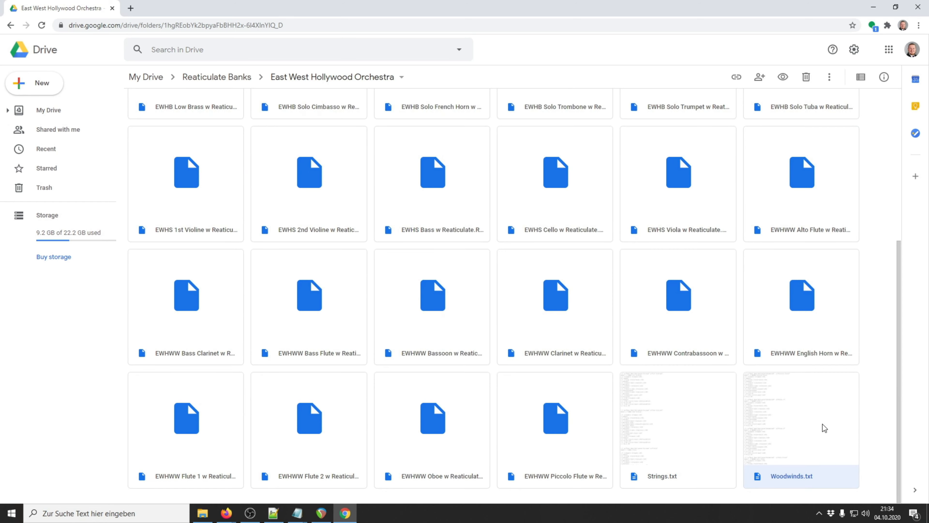
pyautogui.scroll(5, 670, 393)
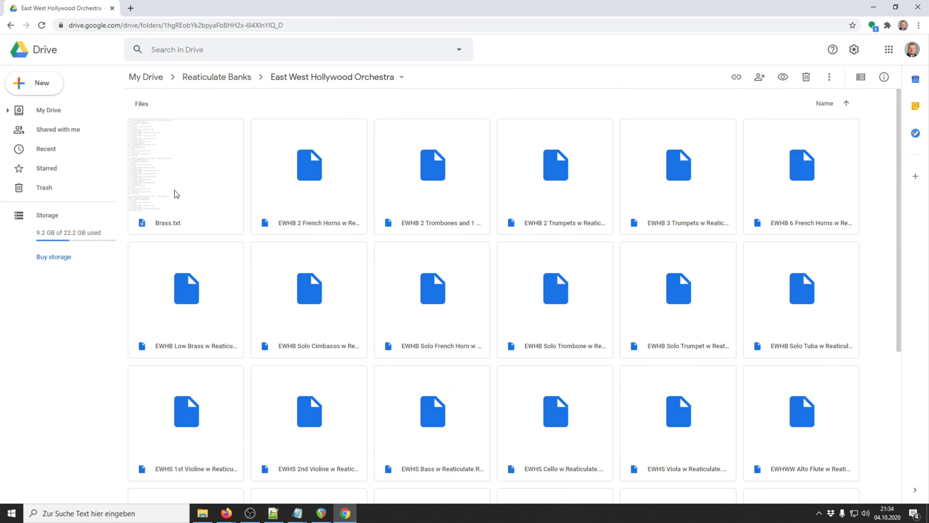
# Step: Preview the Strings.txt bank file from the shared folder and close the preview
pyautogui.scroll(-5, 175, 192)
pyautogui.doubleClick(695, 417)
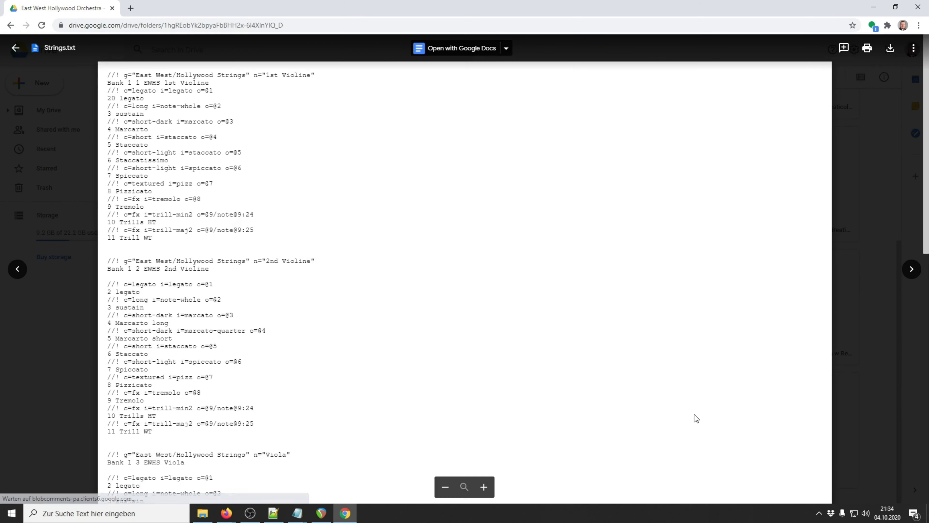
pyautogui.click(877, 204)
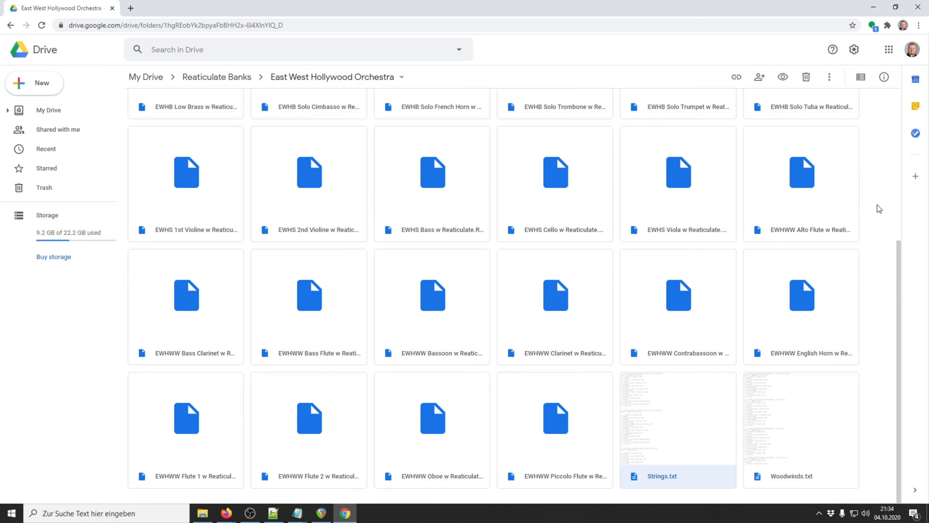